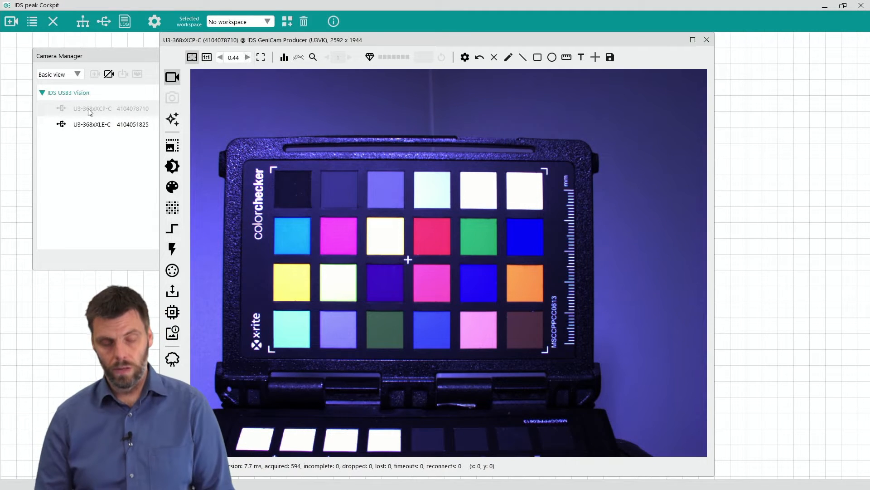
Step: Close the Camera Manager and preview the live image at 1:1 scale, fitted to the window, and with the toolbars hidden
left_click_drag(110, 58, 63, 58)
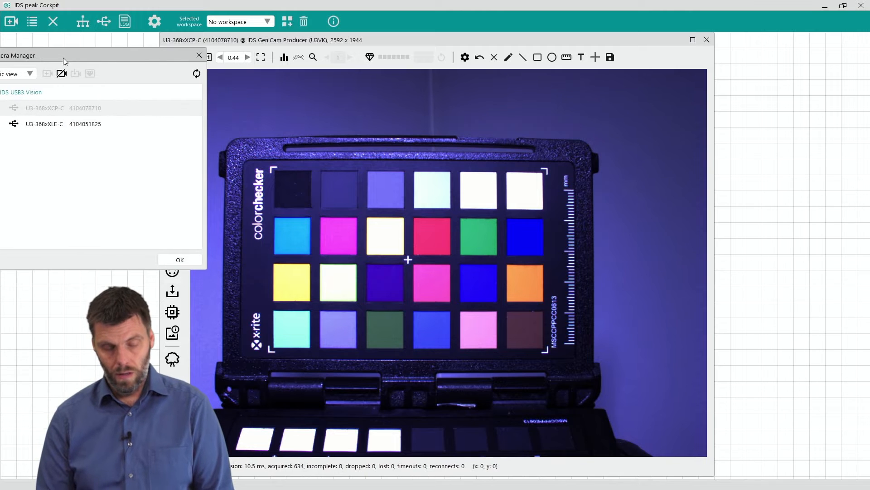
left_click(202, 53)
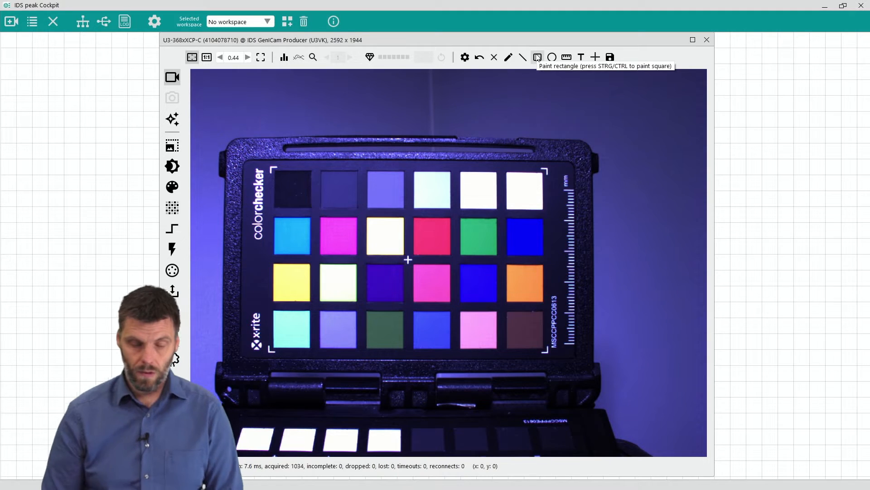
left_click(206, 57)
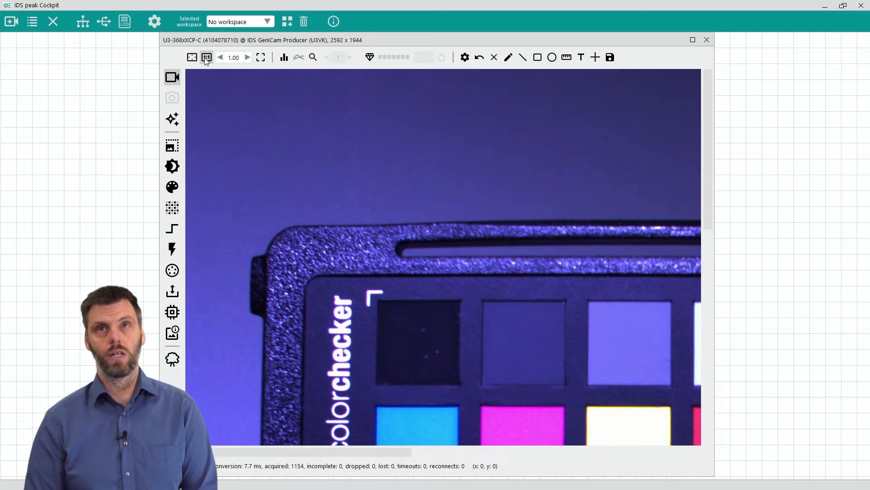
left_click(193, 57)
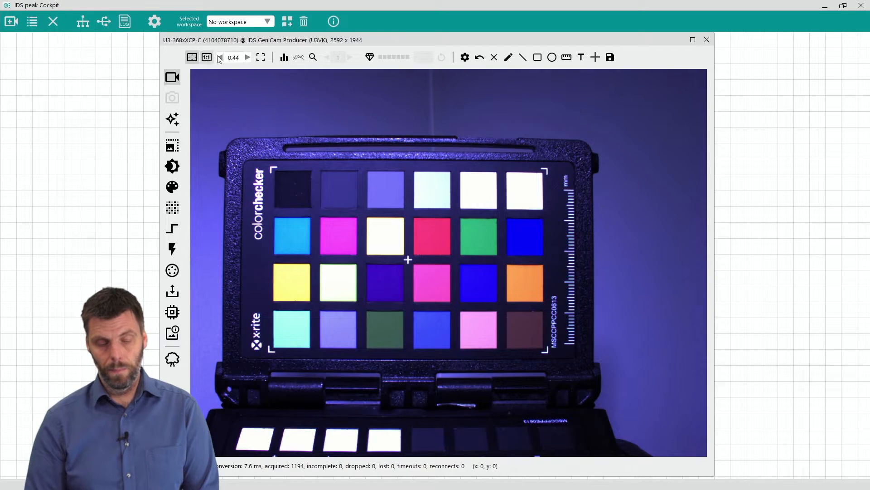
left_click(262, 59)
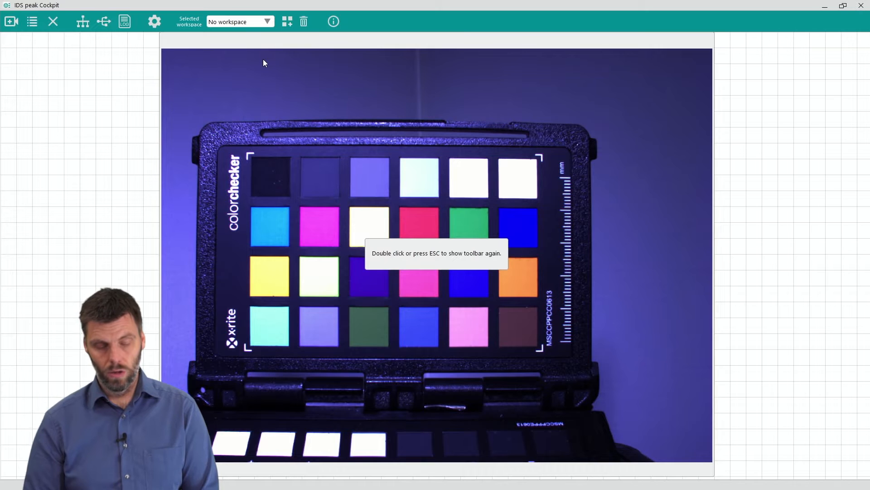
double_click(263, 60)
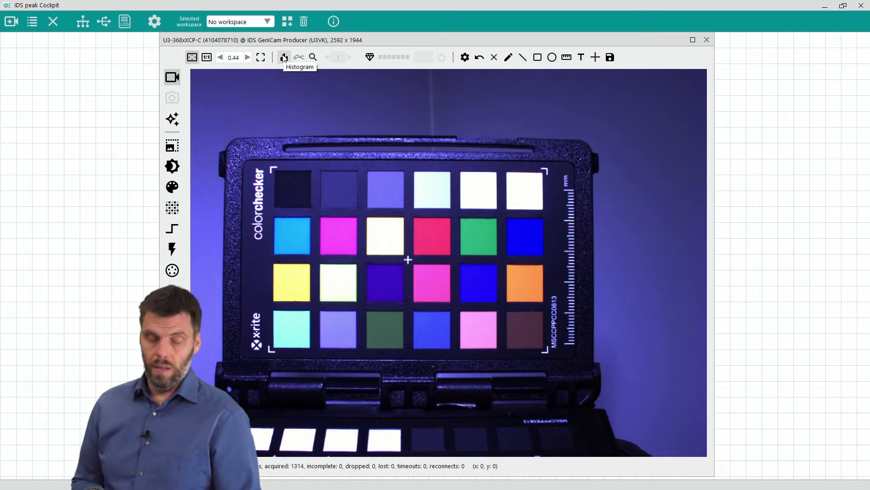
Step: Inspect the colour histogram and the horizontal and vertical line profiles through the last white patch in the chart's upper row
left_click(284, 58)
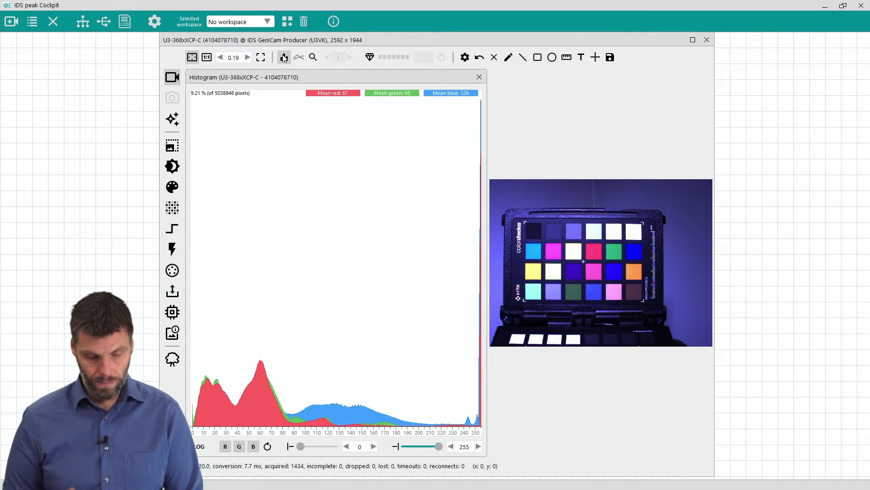
left_click(284, 58)
left_click(296, 59)
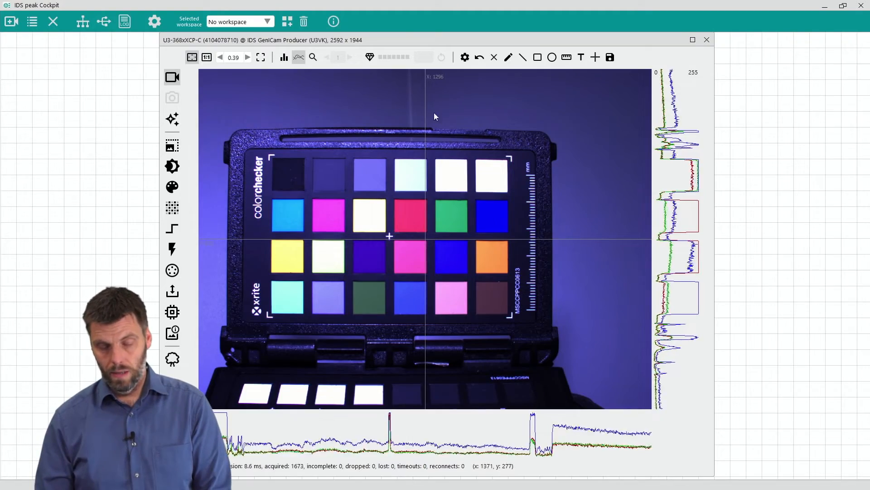
left_click(491, 178)
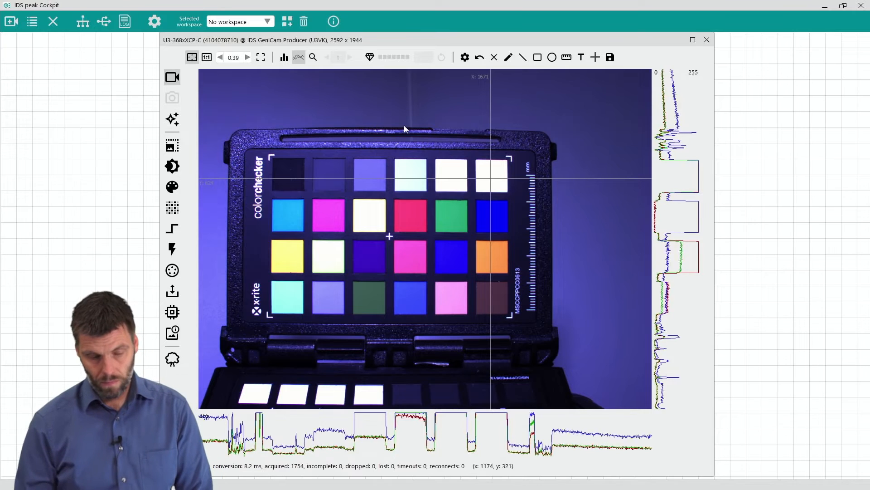
left_click(301, 57)
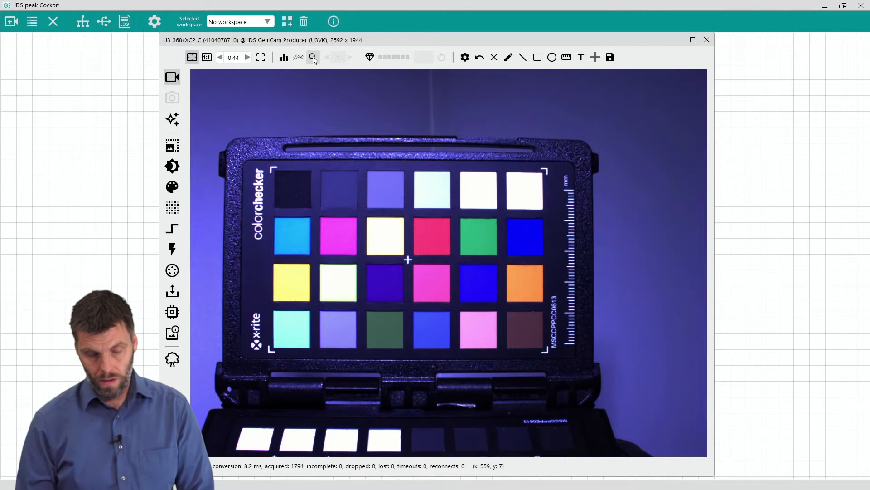
Step: Check the live image with the magnifier at factor 1 and with the sharpness indicator, switching both off again
left_click(313, 58)
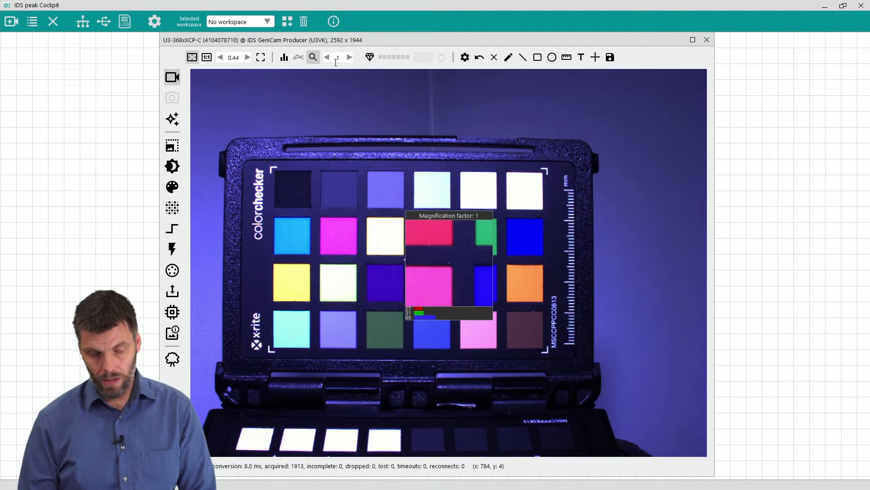
left_click(314, 58)
left_click(369, 57)
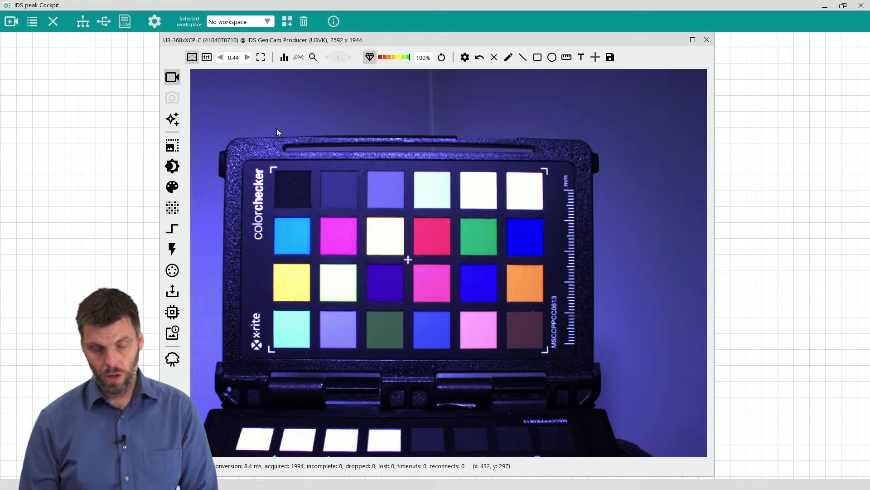
left_click(370, 57)
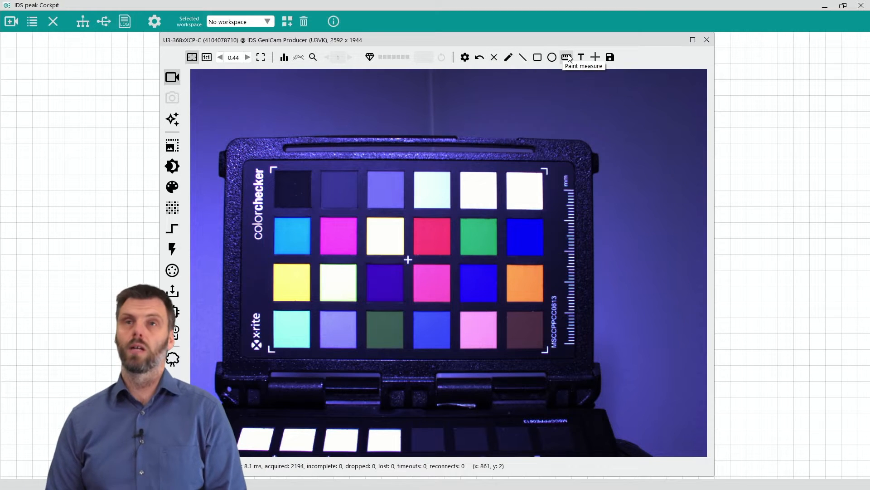
Step: Draw a rectangle about 271 by 225 px around the upper row's fifth patch and a measuring line about 600 px long ending in the blue patch
left_click(538, 57)
left_click_drag(457, 170, 510, 213)
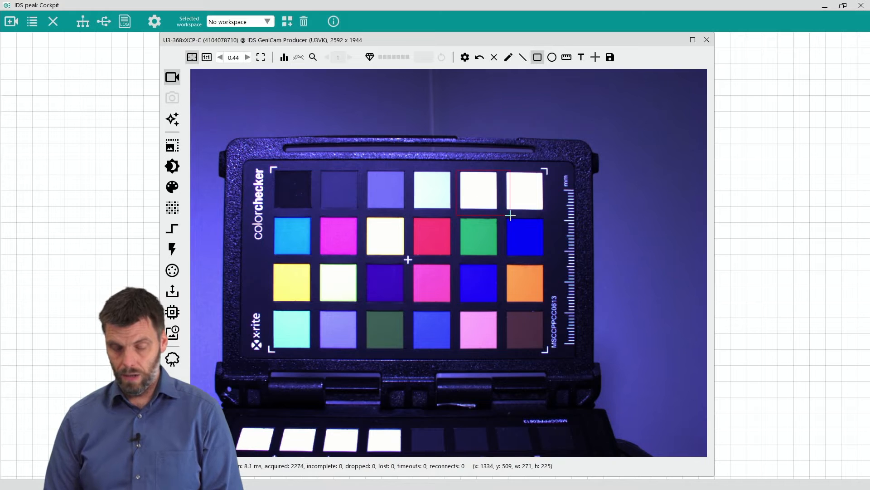
left_click(566, 57)
left_click_drag(415, 260, 527, 231)
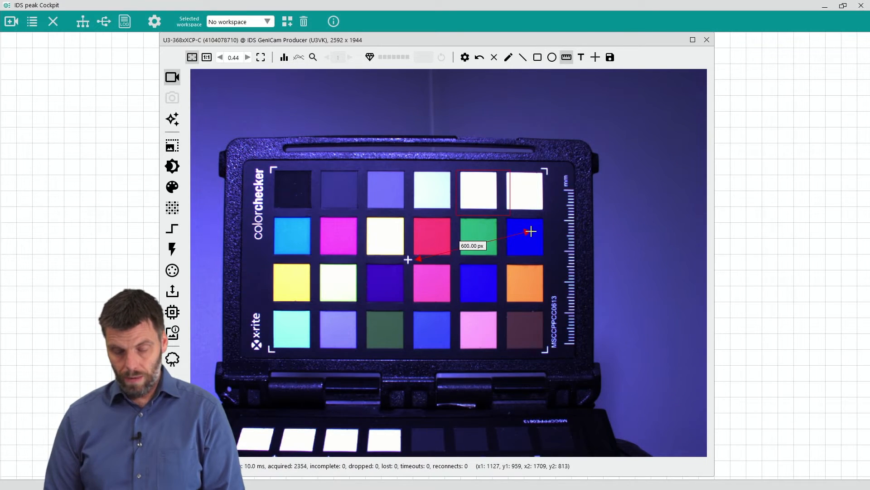
Step: Show and hide the crosshair overlay, and clear the painted rectangle and measuring line from the image
left_click(595, 57)
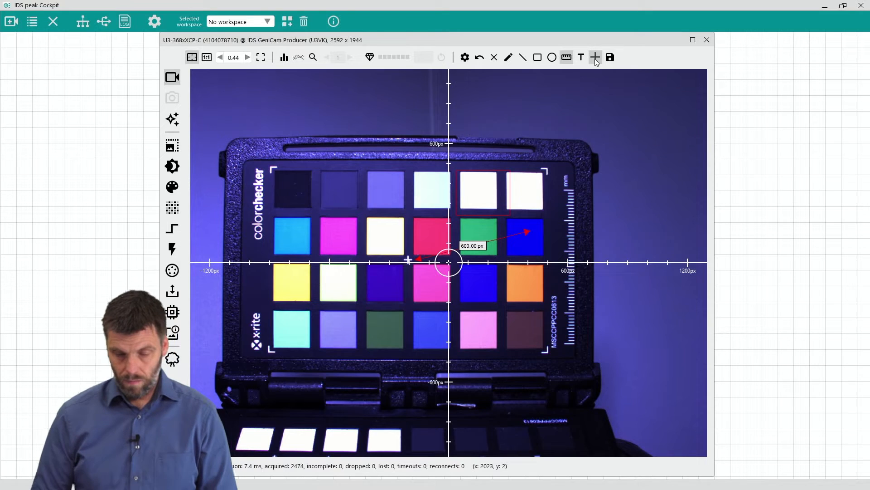
left_click(595, 59)
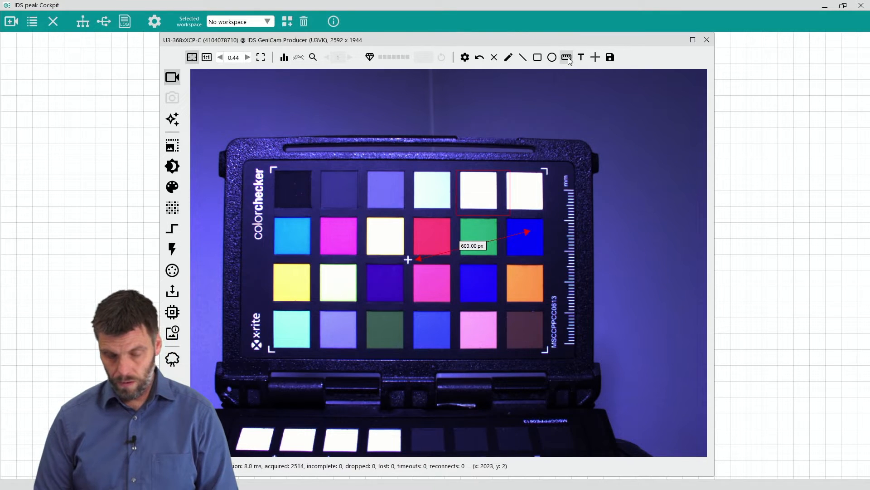
left_click(479, 61)
left_click(493, 58)
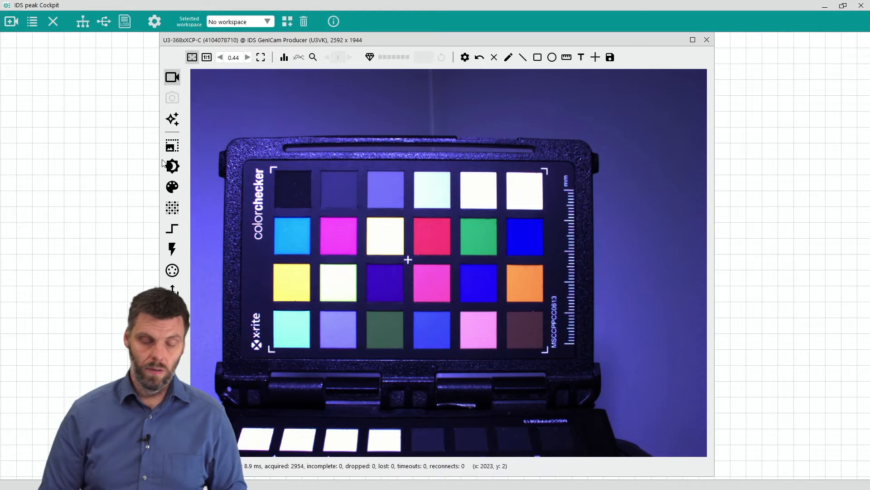
Step: Restart the live acquisition and apply the automatic image functions to remove the blue colour cast
left_click(171, 78)
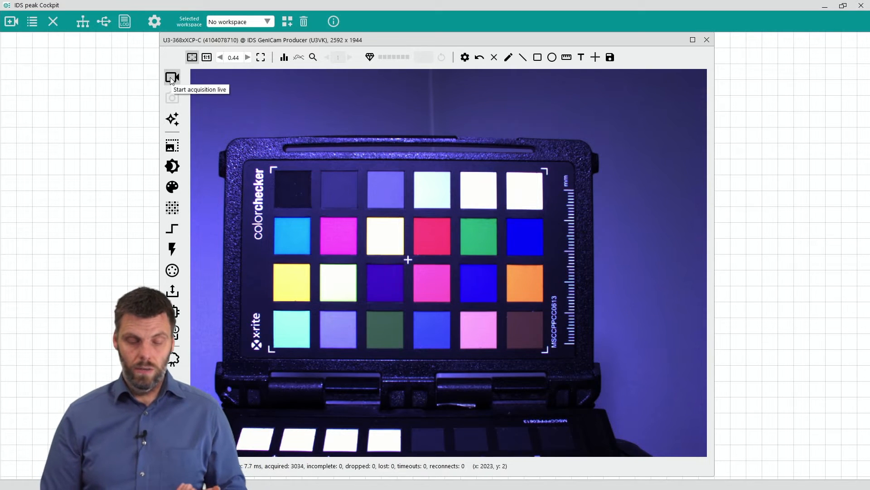
left_click(172, 79)
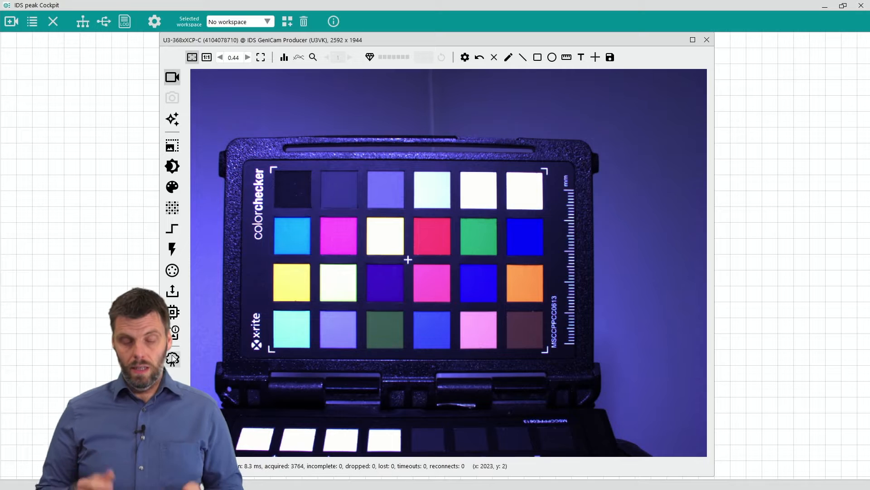
left_click(172, 119)
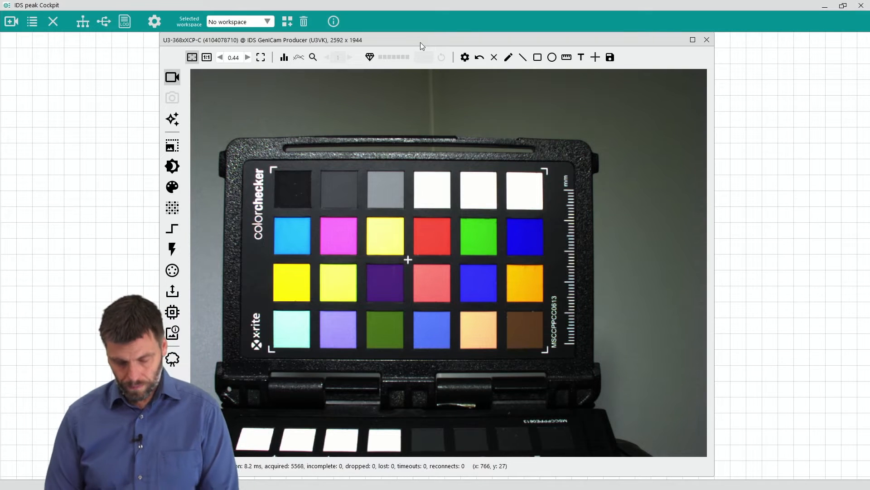
Step: Open the camera memory, look through its available data areas with UserData1 selected, and close it
left_click(172, 317)
left_click(240, 96)
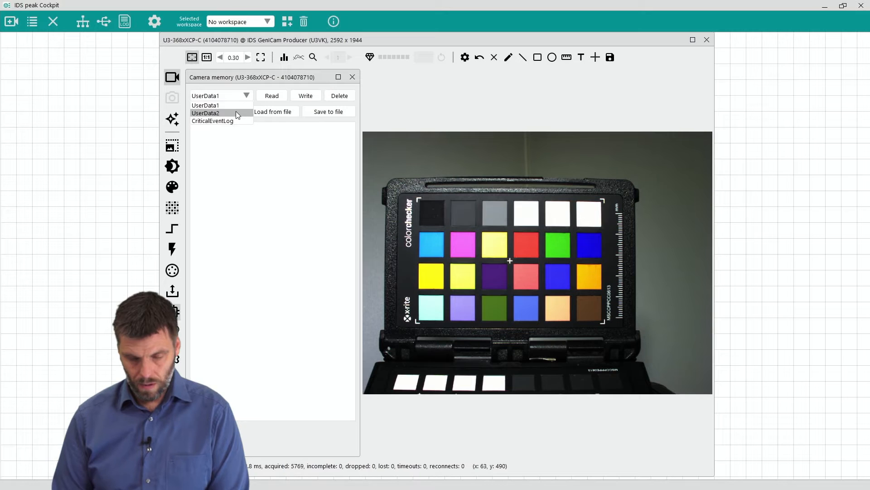
left_click(240, 167)
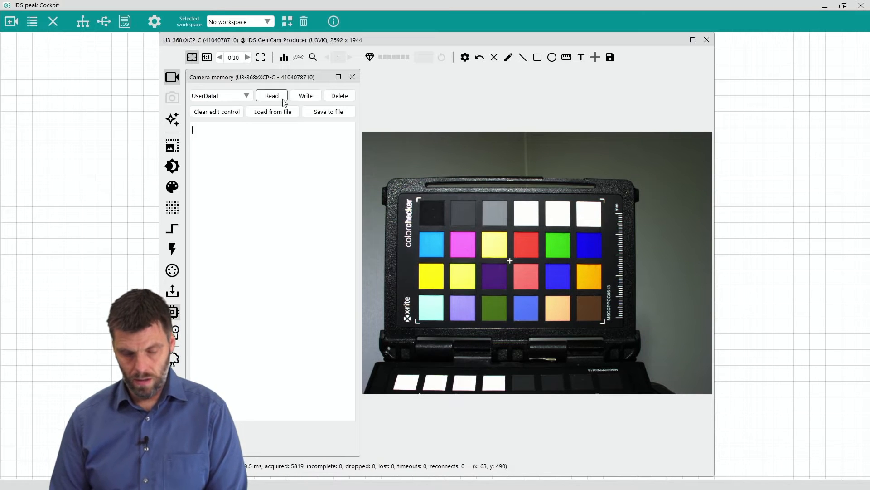
left_click(352, 77)
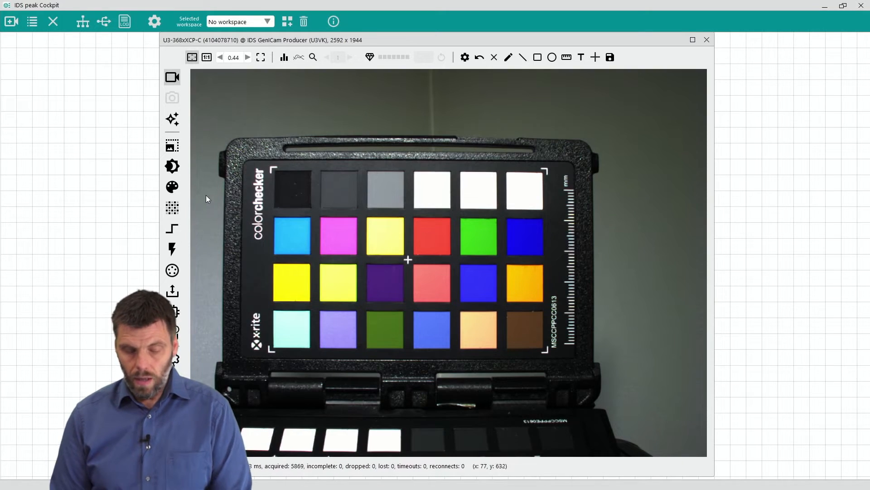
Step: Load the Default user set from the camera memory and close the parameter sets
left_click(172, 292)
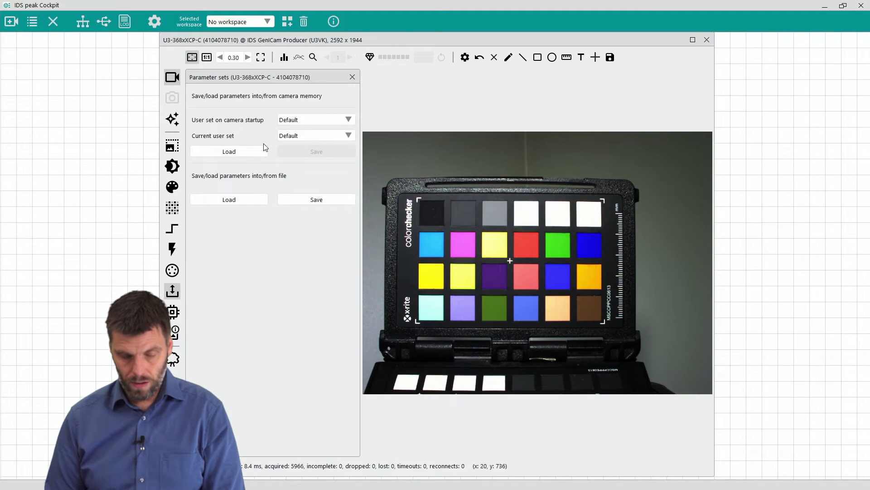
left_click(253, 151)
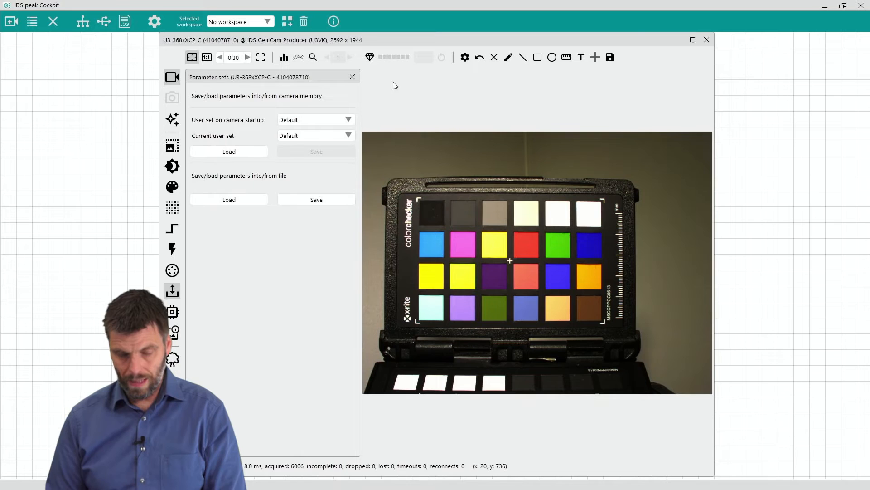
left_click(352, 77)
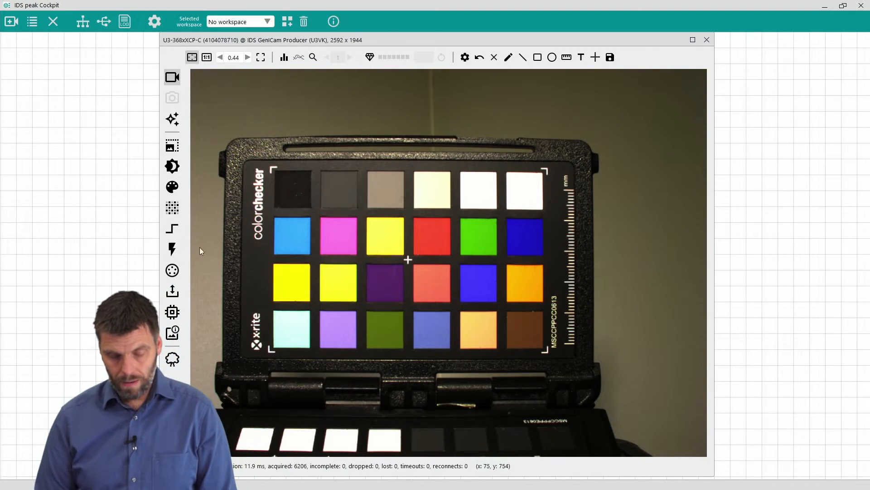
Step: Reduce the camera window's height and open the camera's generic parameters
left_click_drag(253, 476, 254, 371)
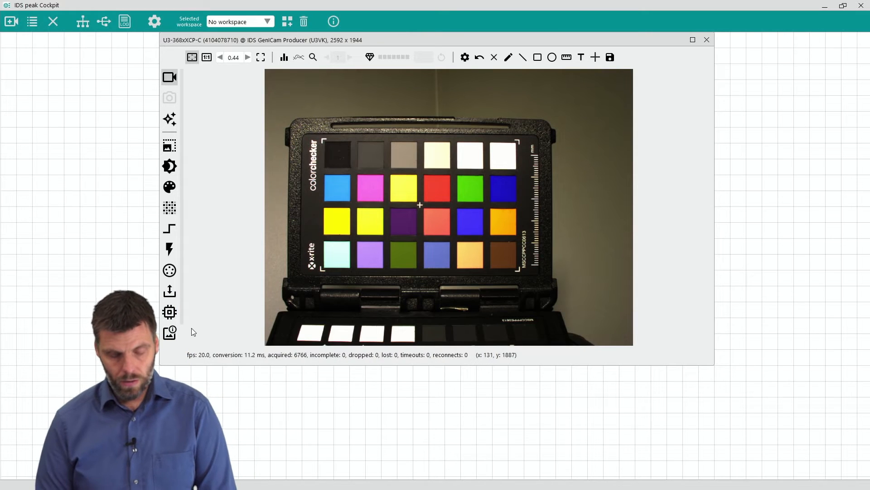
scroll(181, 319, "down", 1)
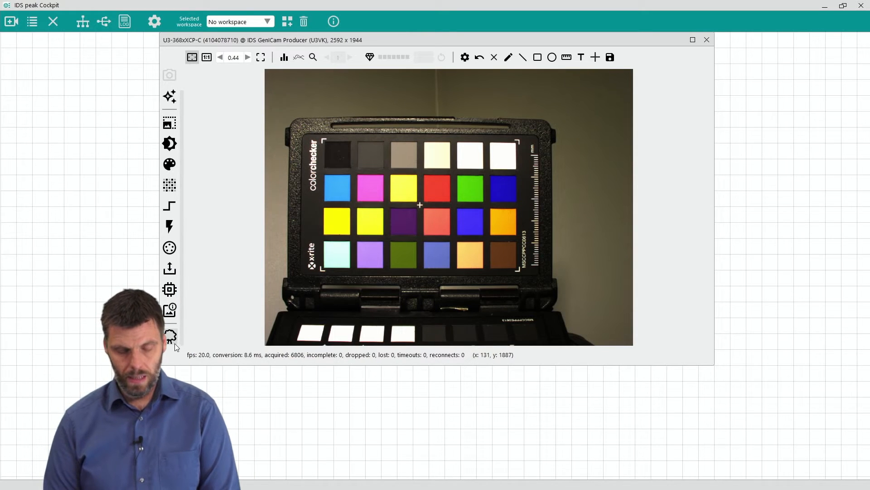
left_click(170, 336)
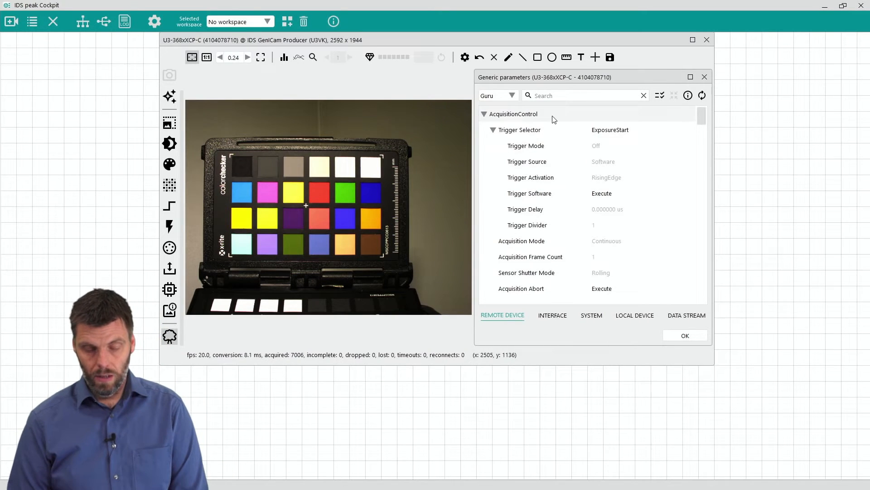
Step: Arrange the Generic parameters window and the camera window side by side so that they no longer overlap
left_click_drag(559, 86, 76, 166)
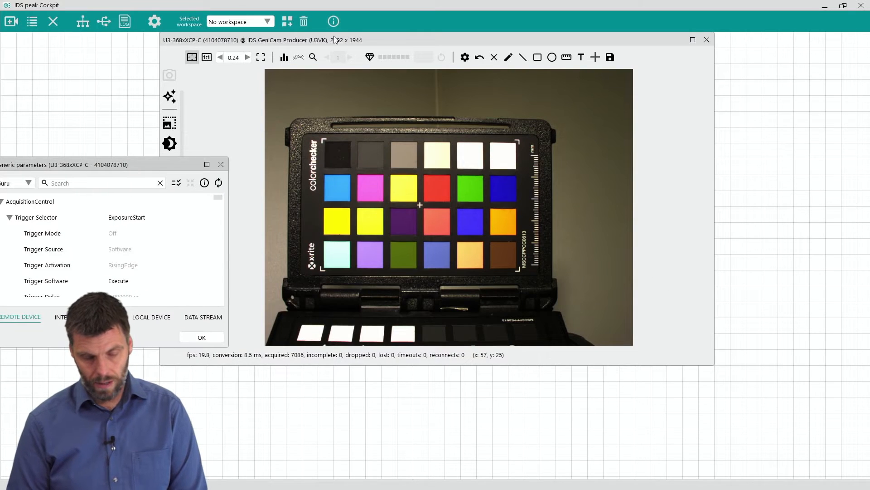
left_click_drag(334, 39, 483, 39)
left_click_drag(91, 167, 117, 106)
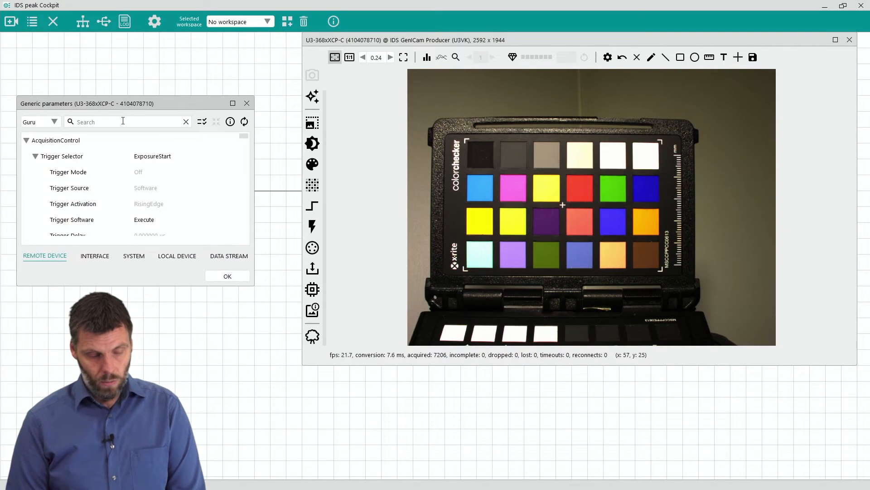
Step: Search the remote device's generic parameters for "sensor" and review the matching entries
left_click(122, 121)
type("sensor")
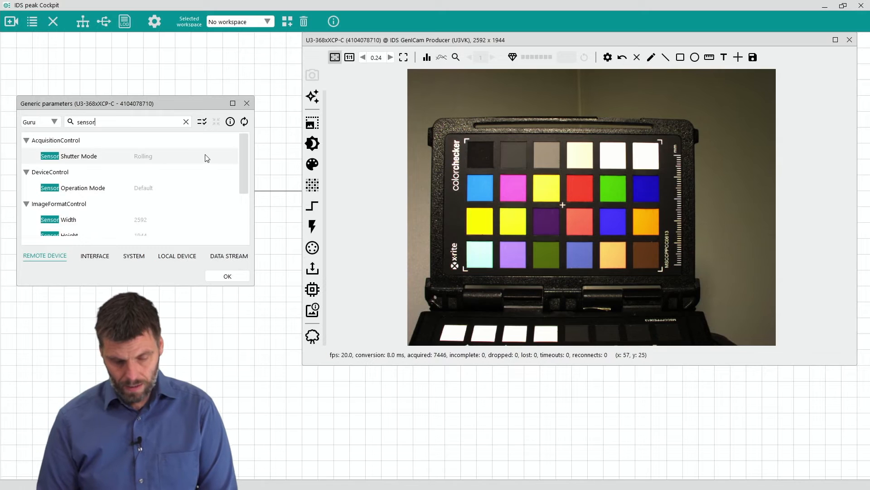
left_click_drag(243, 156, 240, 193)
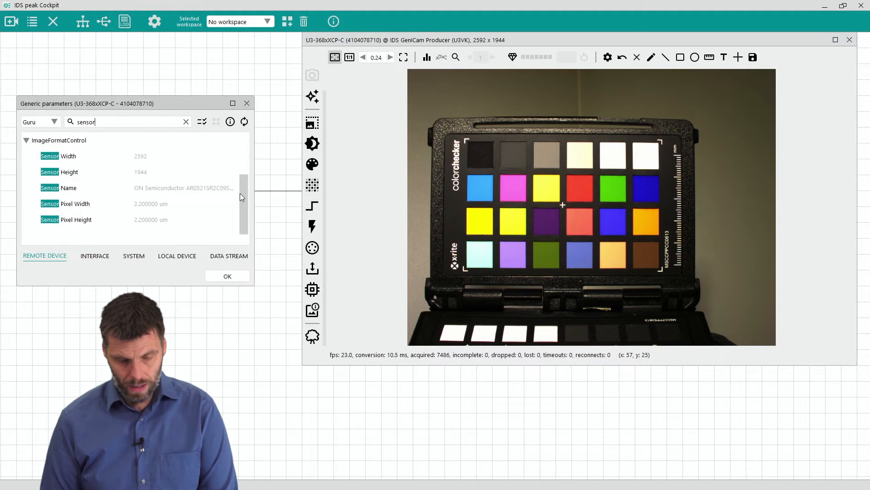
scroll(240, 193, "up", 1)
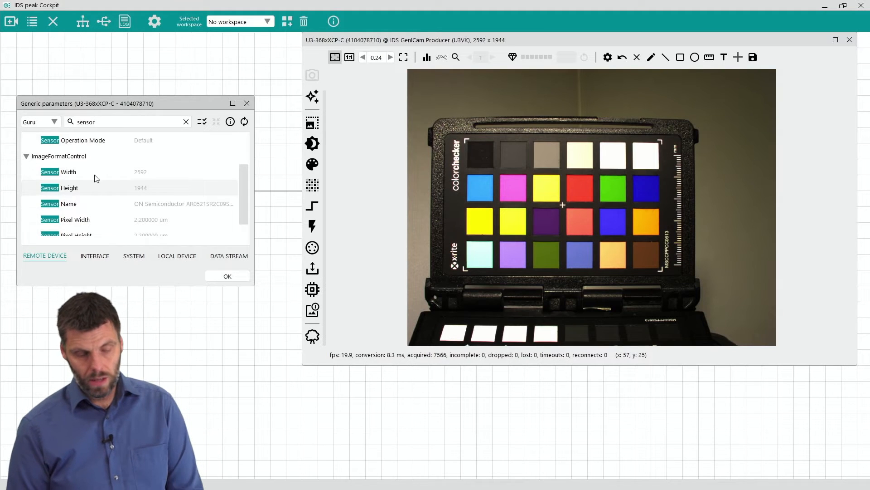
Step: Mark Sensor Width, Sensor Height, Sensor Name and Sensor Pixel Width in the generic parameters and reduce the window to only these entries
left_click(200, 122)
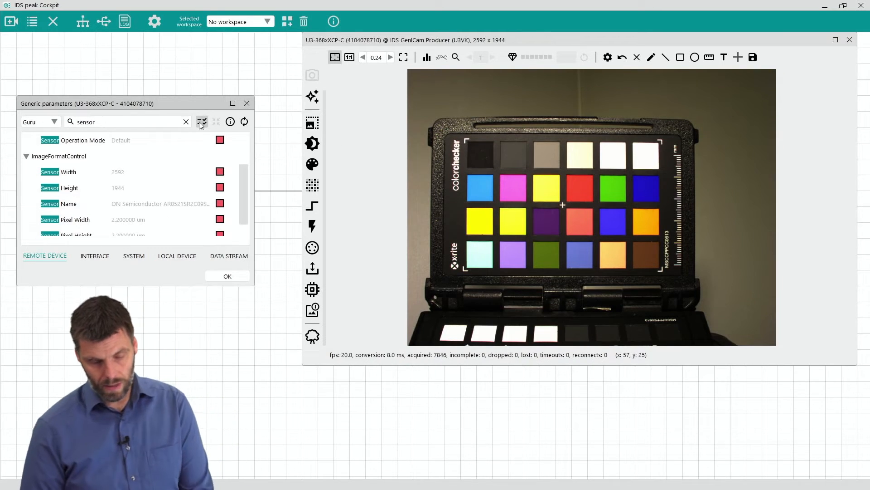
left_click(220, 171)
left_click(220, 187)
left_click(220, 204)
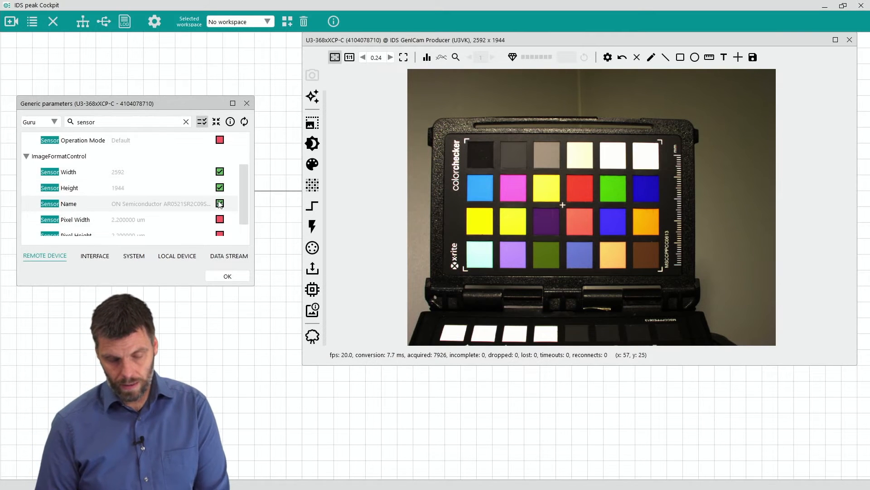
left_click(219, 220)
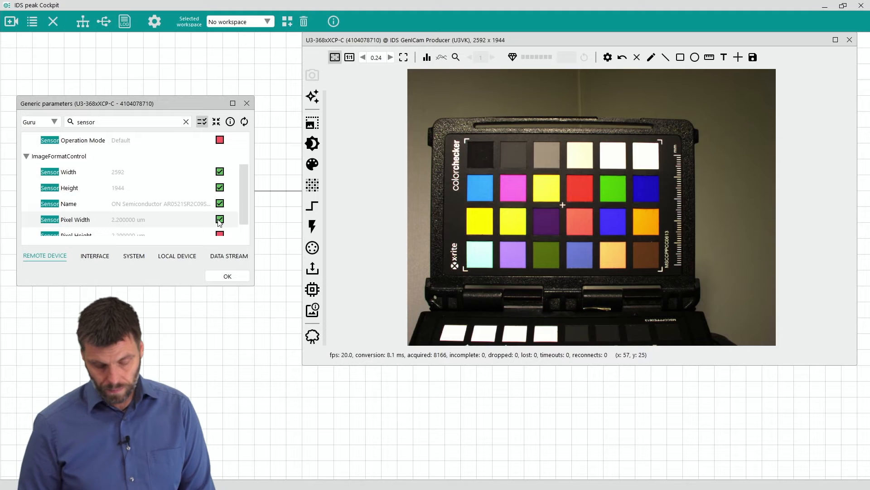
left_click(217, 123)
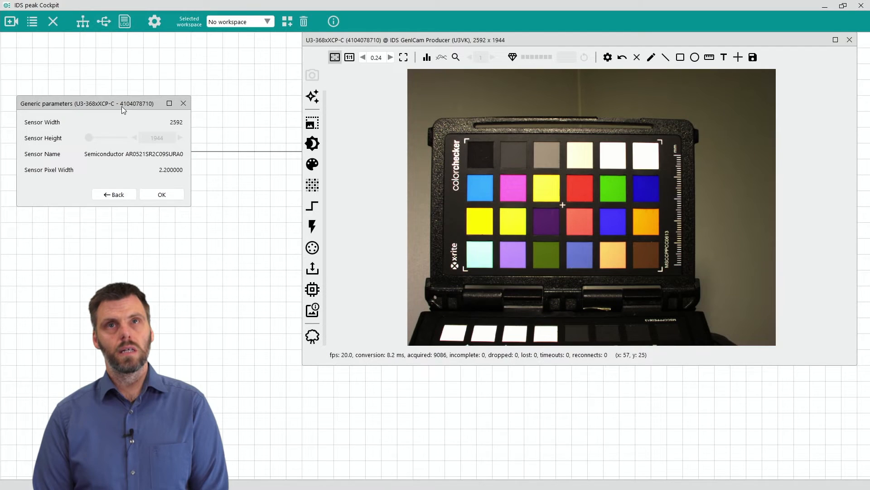
Step: Shorten the camera window and place the reduced Generic parameters window beneath it without overlap
left_click_drag(122, 106, 772, 376)
left_click_drag(648, 365, 649, 349)
left_click_drag(703, 374, 711, 372)
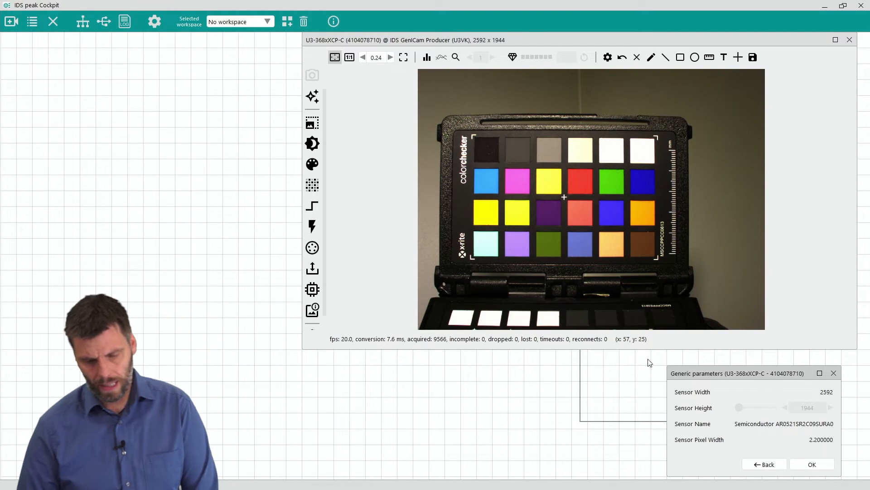
Step: Crop the camera image to a region of about 1884 x 1384 pixels around the color chart and close the position and size settings
left_click(311, 127)
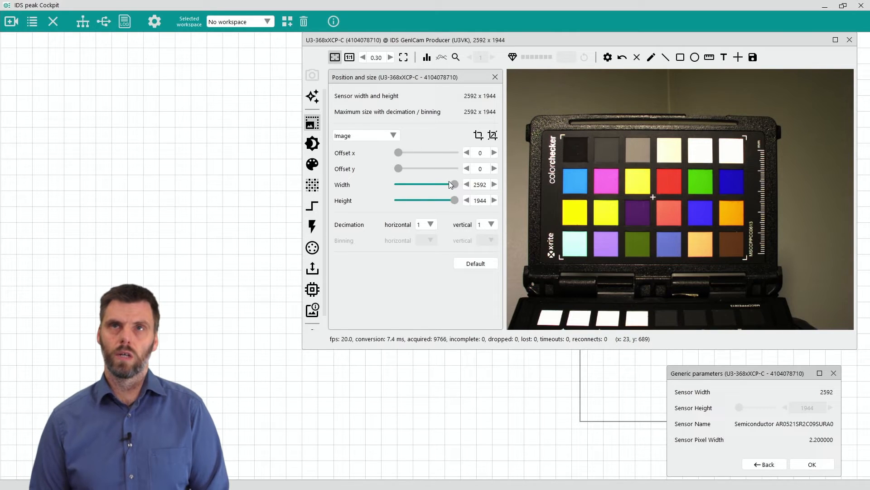
mouse_move(455, 184)
left_mouse_down()
mouse_move(445, 185)
mouse_move(460, 185)
left_mouse_up()
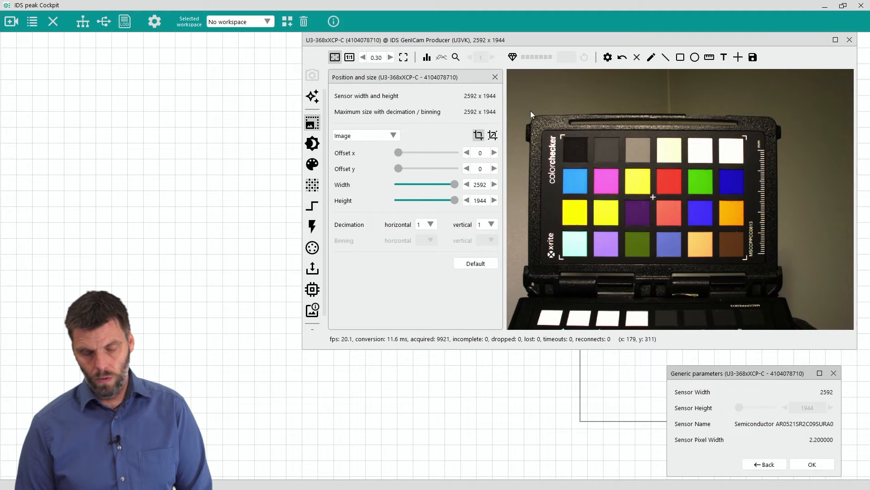
left_click_drag(526, 110, 537, 126)
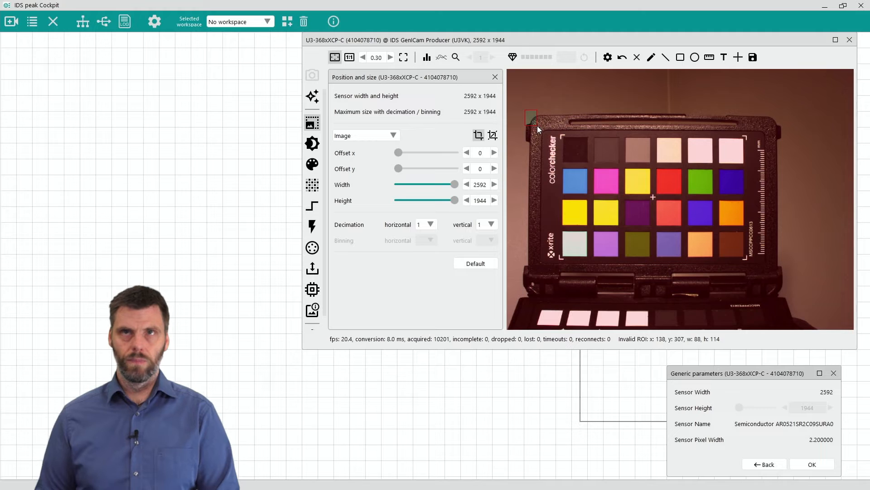
left_click_drag(537, 126, 778, 296)
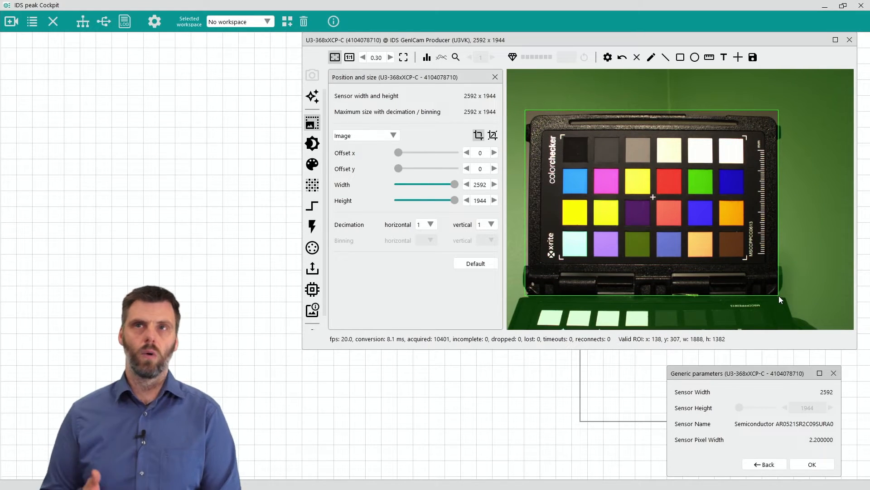
left_click_drag(778, 295, 779, 296)
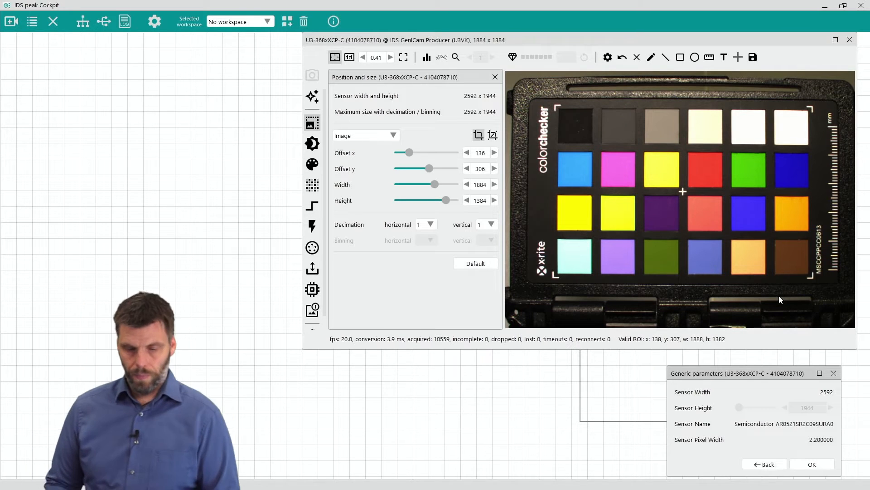
left_click(494, 77)
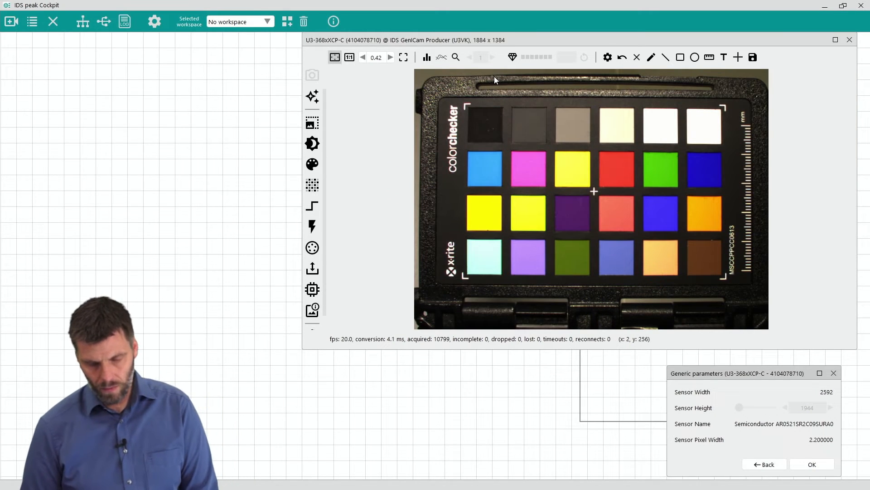
Step: Open the Image control and Color settings and detach both, stacking them beside the camera window
left_click(312, 143)
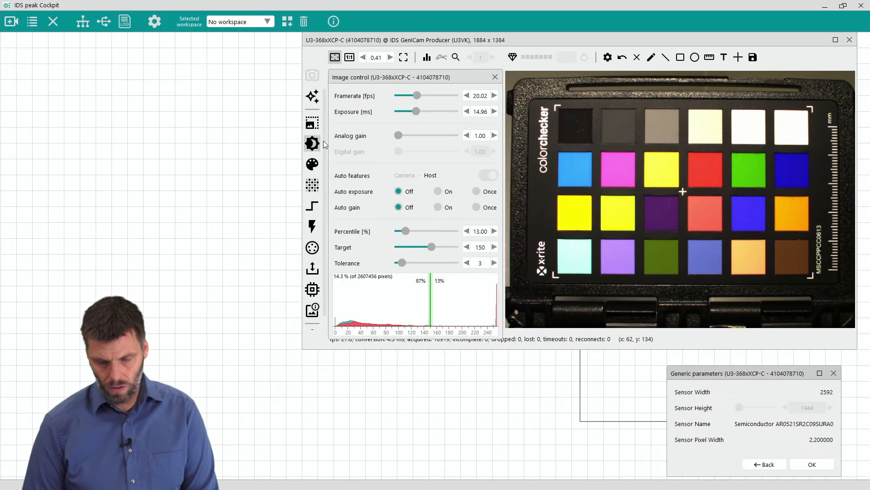
left_click_drag(418, 80, 117, 56)
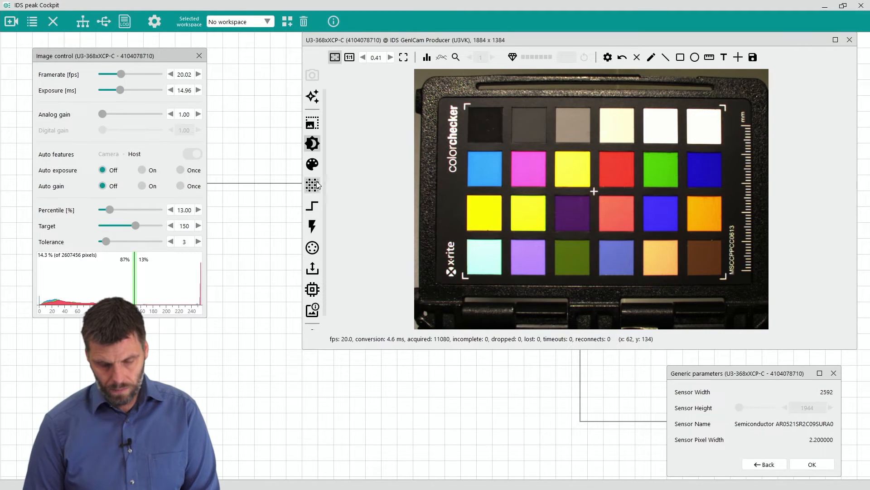
left_click(312, 164)
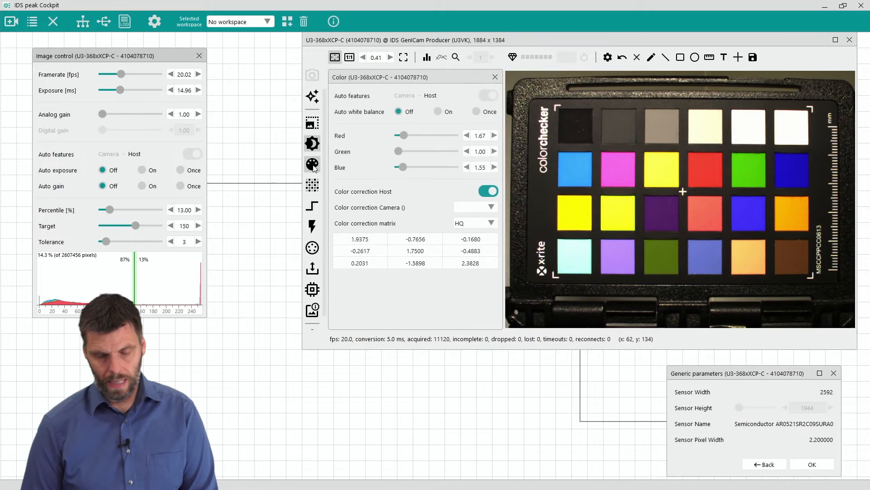
left_click_drag(380, 77, 85, 206)
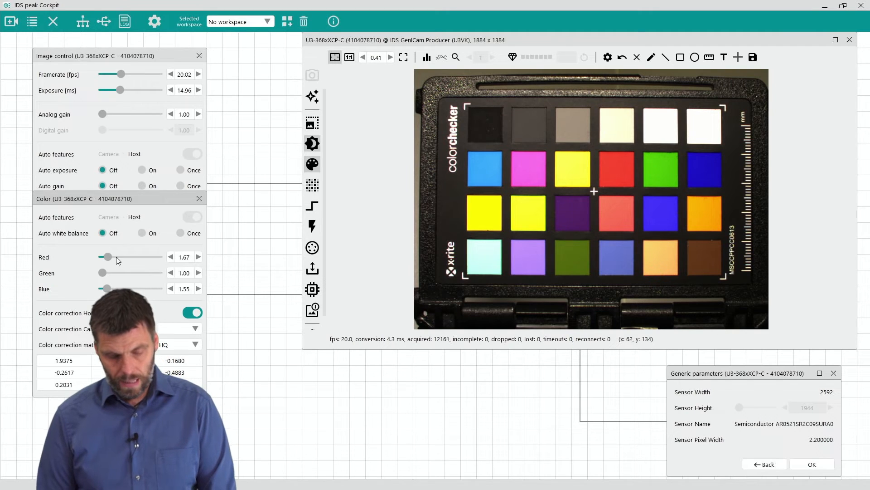
Step: Misadjust the image colors with gains of 2.06 red, 2.13 green and 1.00 blue, and reduce the exposure to 7.66 ms
mouse_move(103, 272)
left_mouse_down()
mouse_move(113, 272)
mouse_move(102, 287)
left_mouse_up()
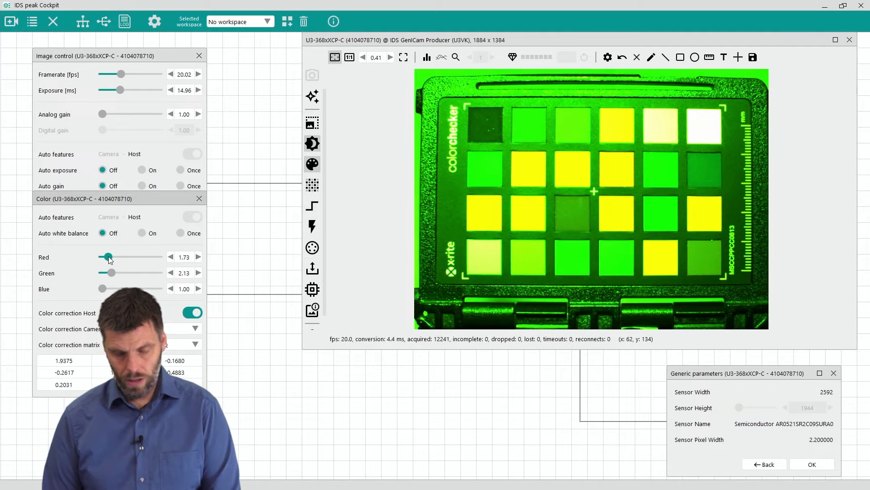
left_click_drag(107, 257, 110, 257)
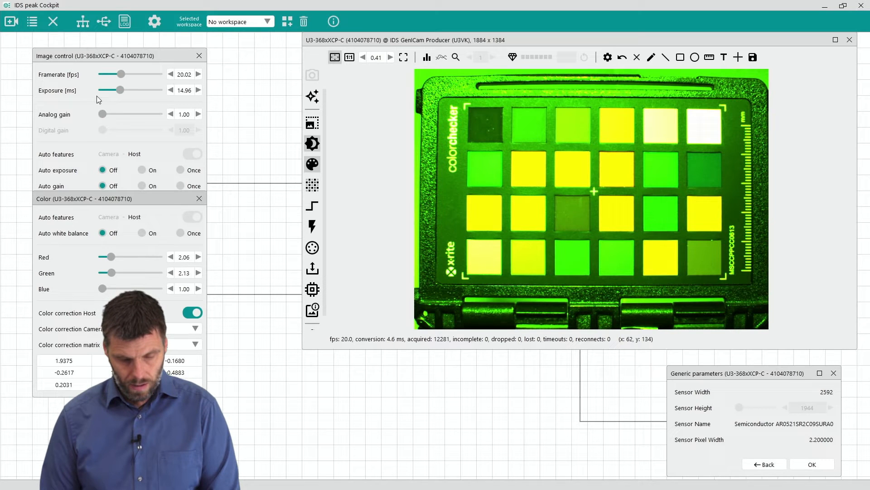
left_click_drag(120, 90, 111, 90)
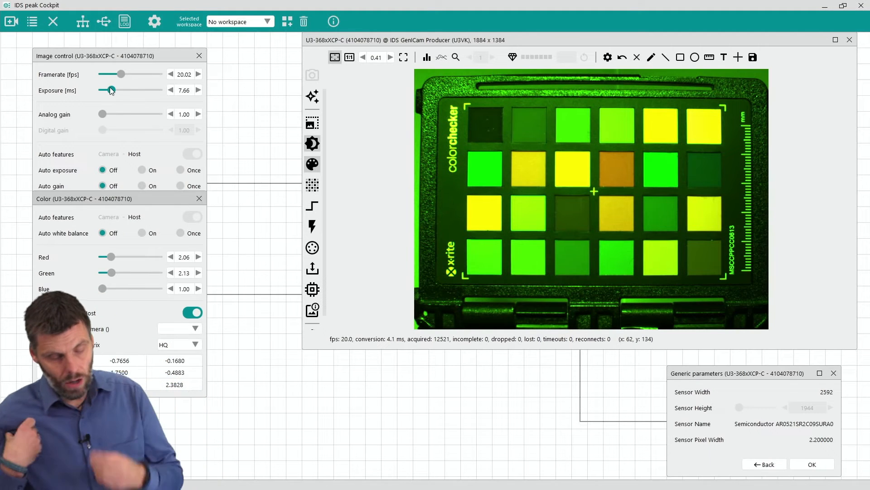
Step: Display the image's histogram, place it below the camera image to examine the color channels, and close it
left_click(423, 61)
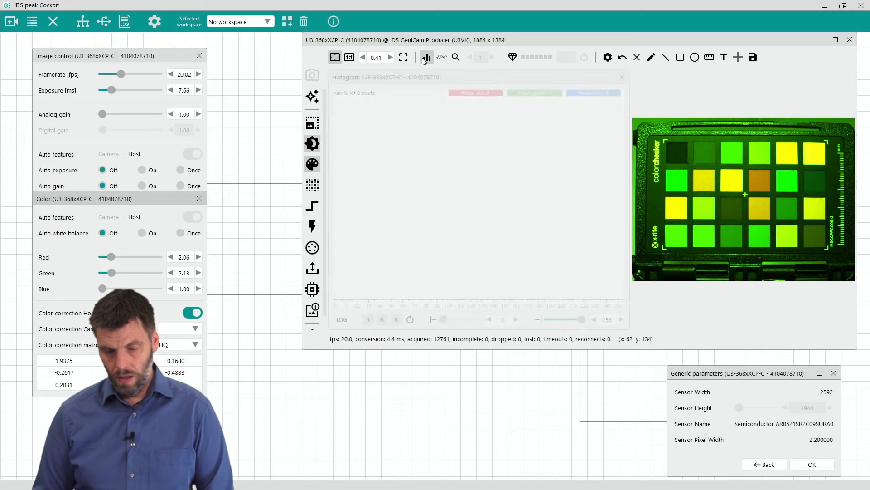
left_click_drag(507, 76, 490, 347)
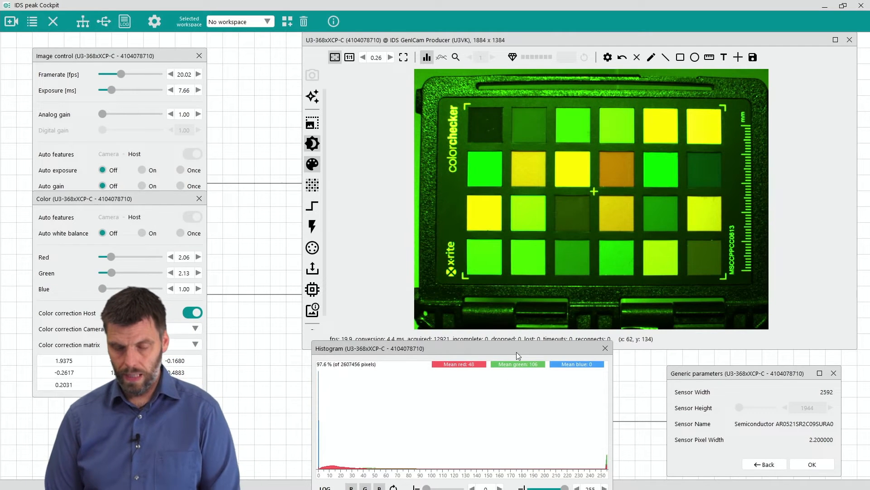
left_click(605, 348)
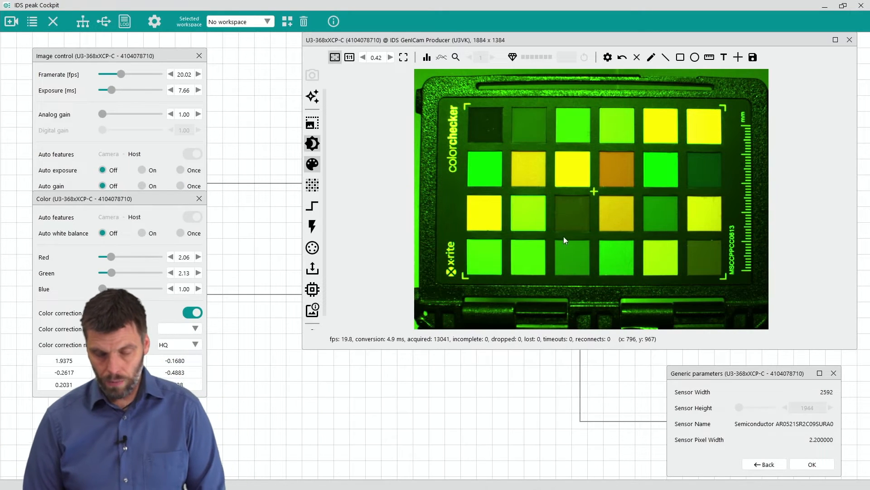
Step: Show the horizontal and vertical line profiles through the chart's white patch at about X 1545, Y 288
left_click(442, 59)
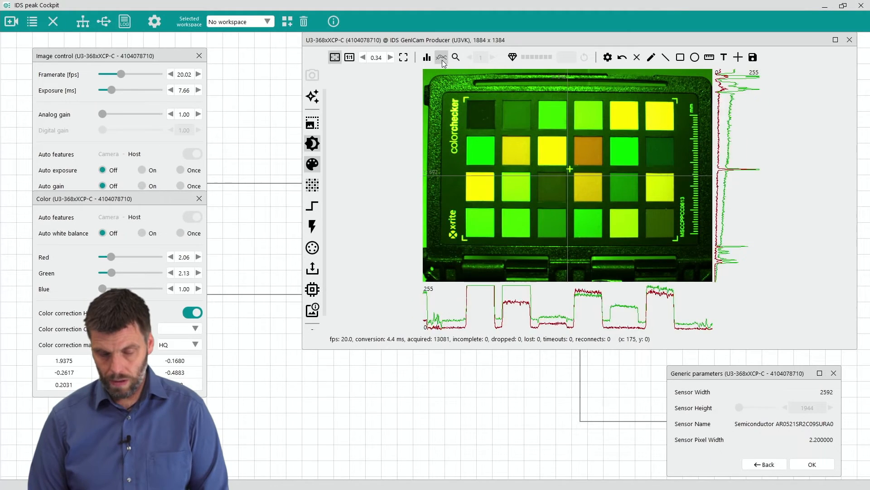
left_click(661, 114)
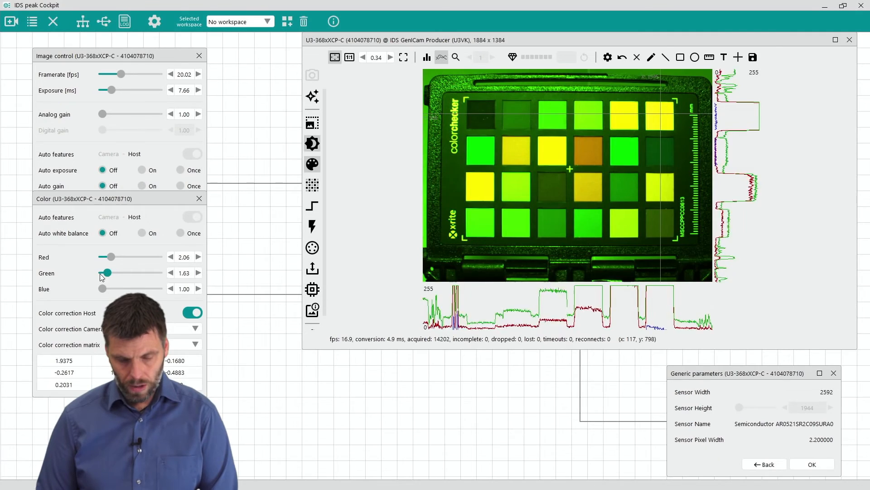
Step: Lower the green gain to 1.00, the red gain to 1.28 and the exposure to 3.84 ms to prevent clipping on the white patch
left_click_drag(100, 275, 80, 272)
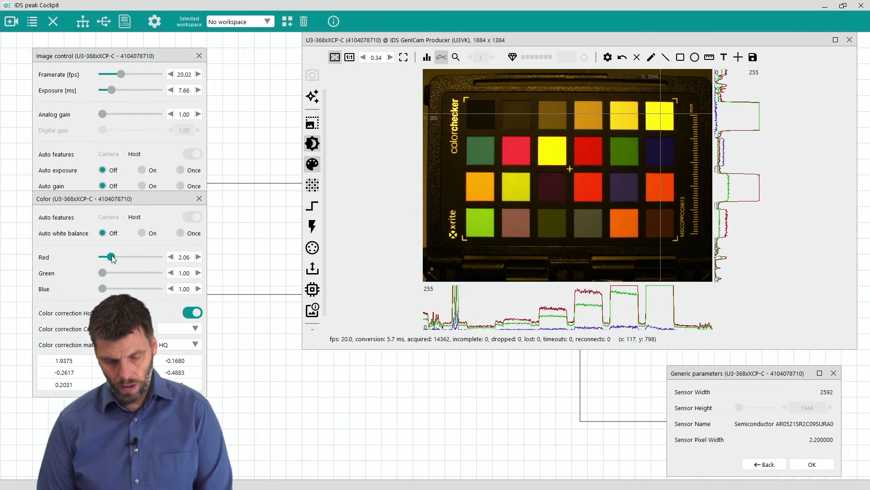
left_click_drag(110, 255, 105, 256)
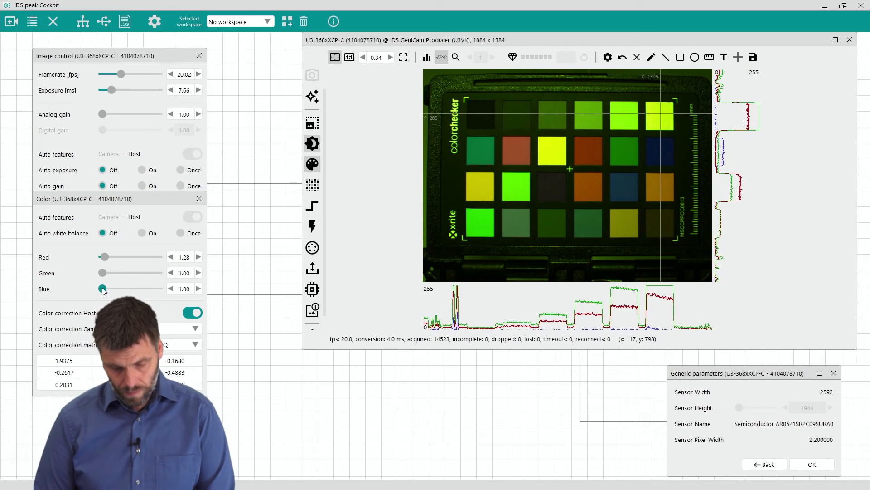
left_click_drag(110, 91, 107, 91)
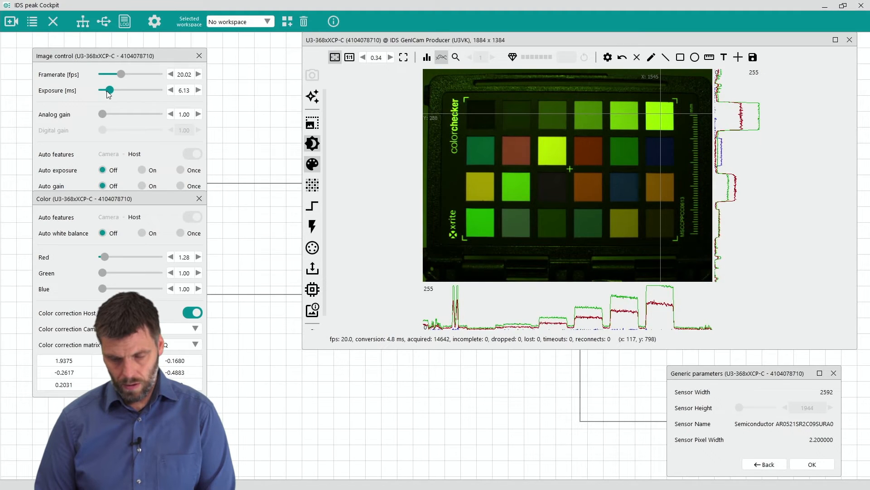
left_click_drag(107, 91, 104, 92)
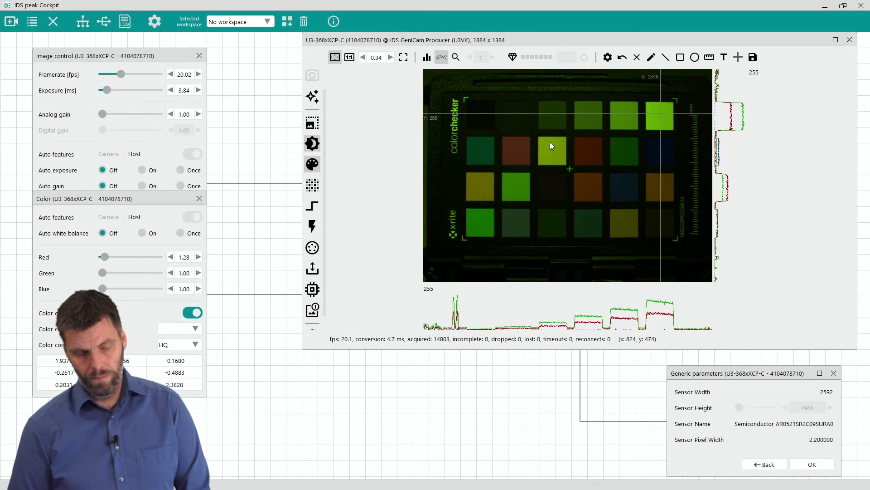
left_click_drag(106, 87, 110, 89)
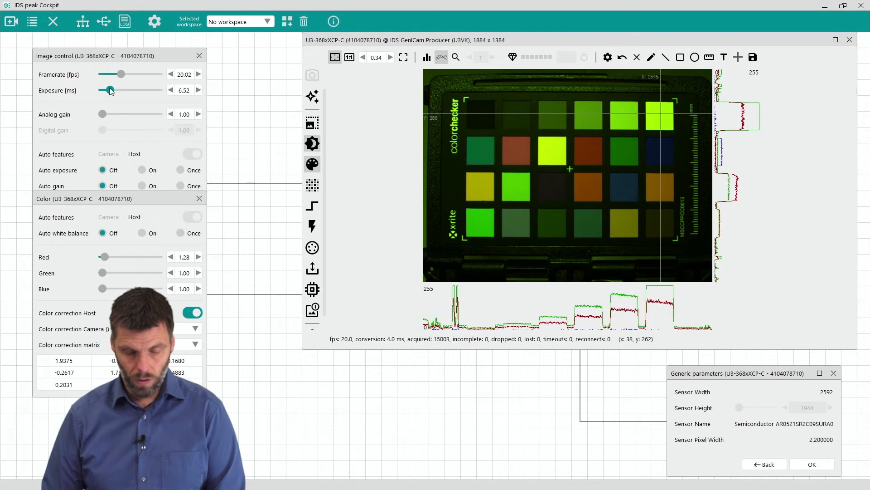
left_click_drag(111, 91, 108, 91)
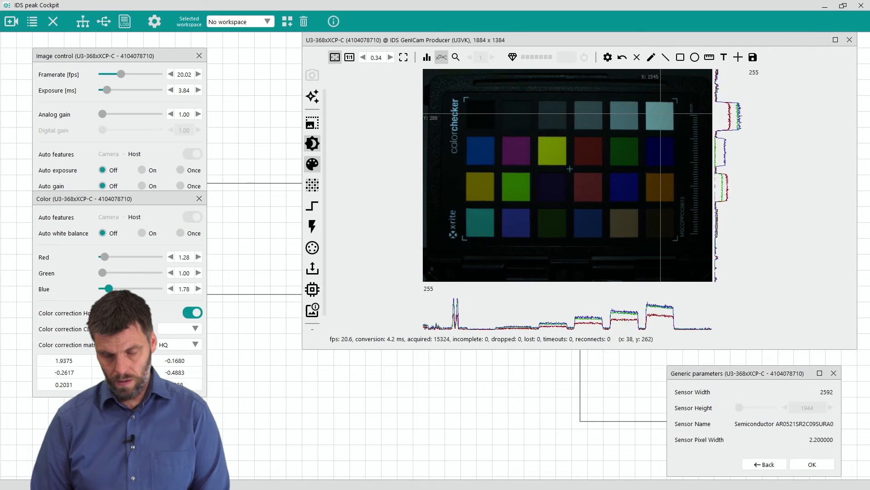
Step: Balance the color channels on the white patch by setting the blue gain to 1.72 and the red gain to 1.56
left_click_drag(108, 288, 108, 288)
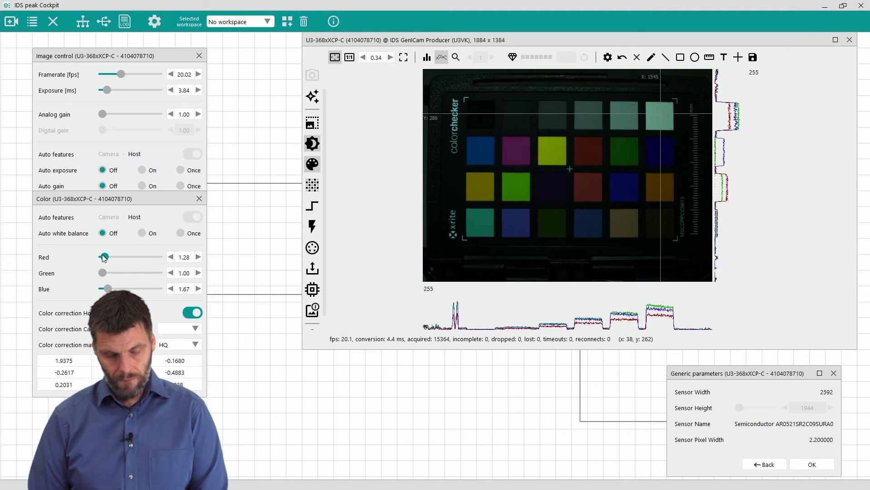
left_click_drag(104, 257, 105, 258)
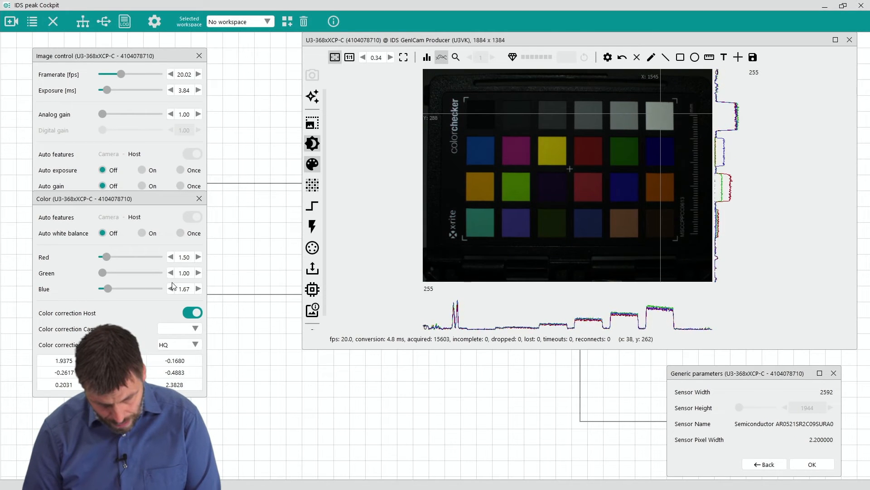
left_click(198, 289)
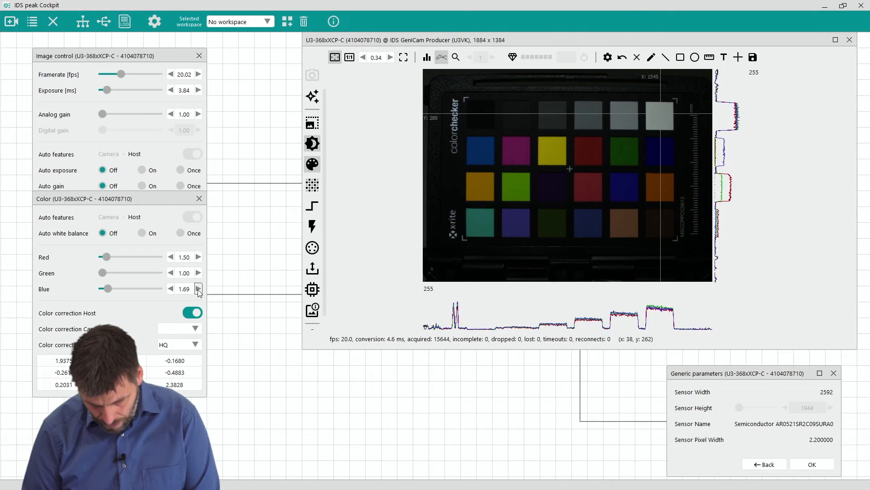
left_click(198, 289)
left_click(198, 289)
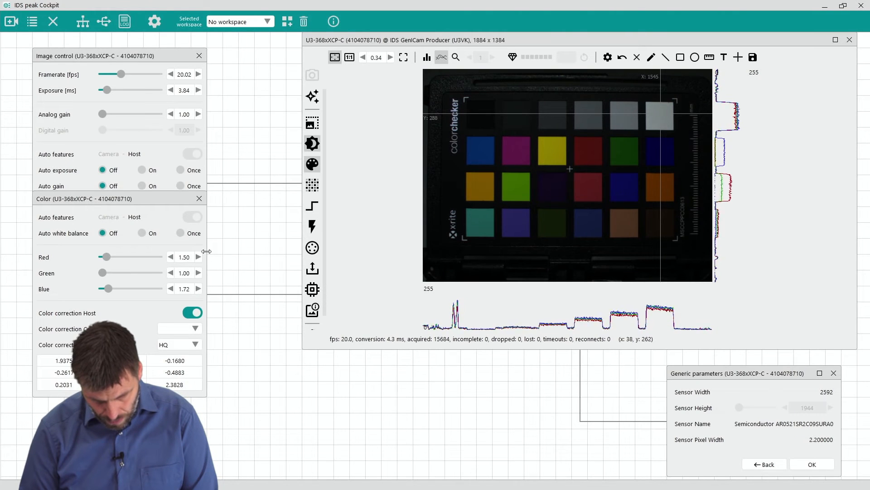
left_click(200, 257)
left_click(200, 257)
left_click(200, 257)
left_click(201, 257)
left_click(200, 257)
left_click(200, 257)
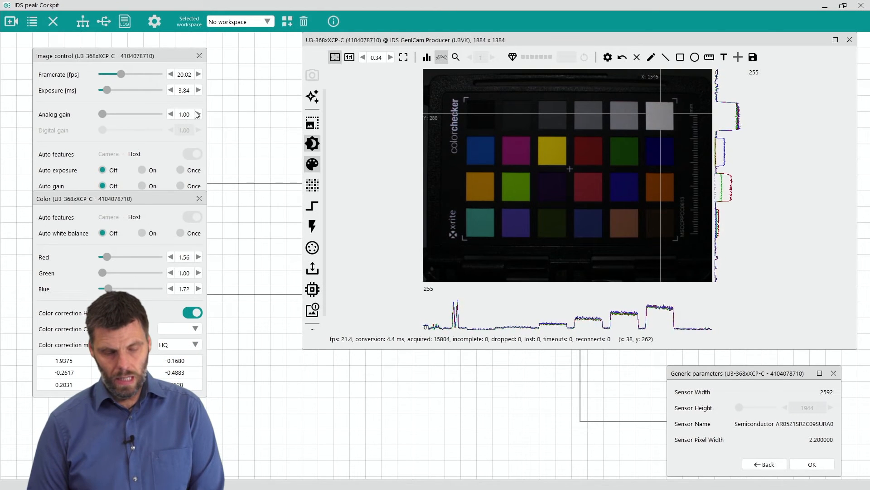
Step: Raise the exposure to 7.29 ms to brighten the white patch with the balanced color channels
left_click(198, 90)
left_click(198, 90)
left_click(198, 91)
left_click(198, 90)
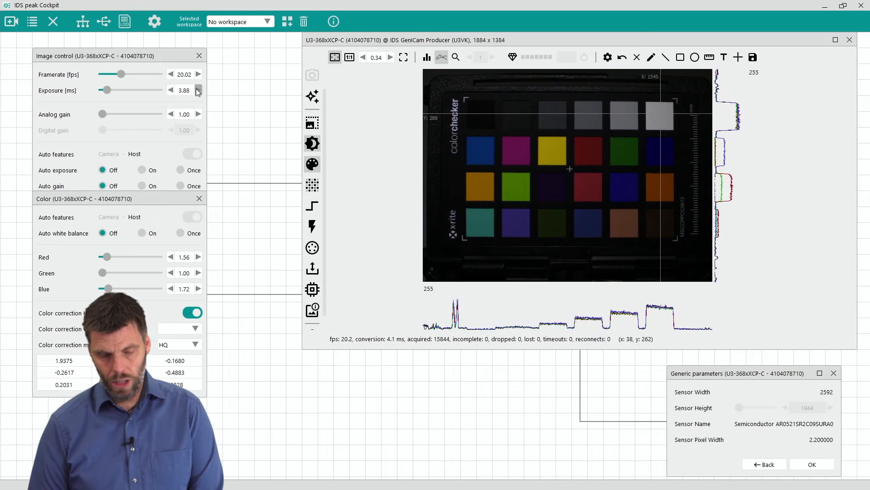
left_click(198, 90)
left_click(198, 90)
left_click(198, 90)
left_click(199, 90)
left_click(198, 90)
left_click(198, 91)
left_click(199, 90)
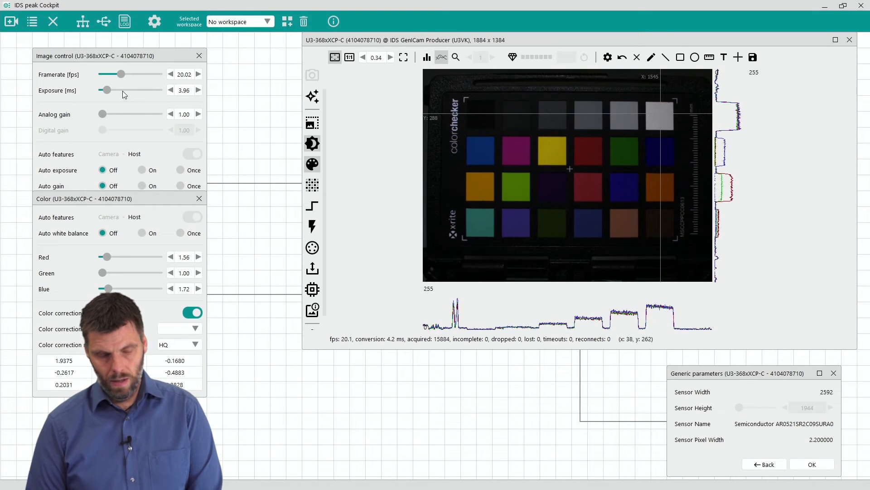
left_click_drag(108, 87, 113, 90)
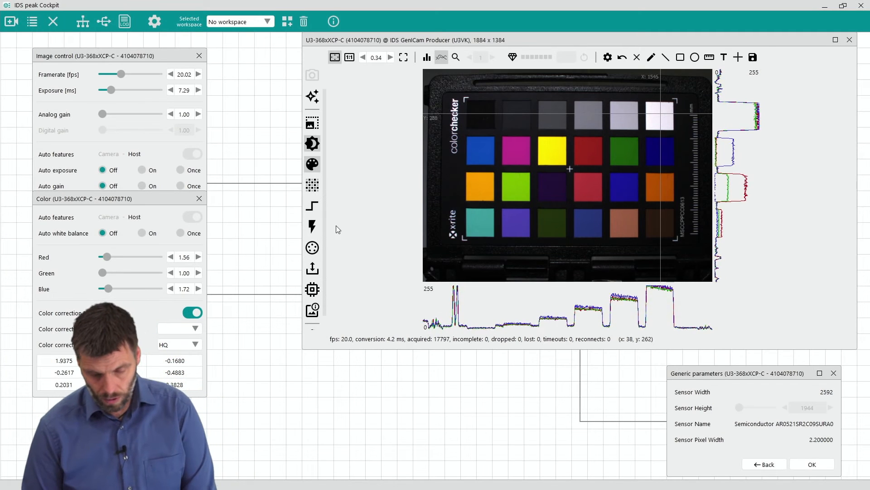
Step: Place the parameter sets dialog below the shortened camera window and save the current settings to UserSet0 in camera memory
left_click(313, 270)
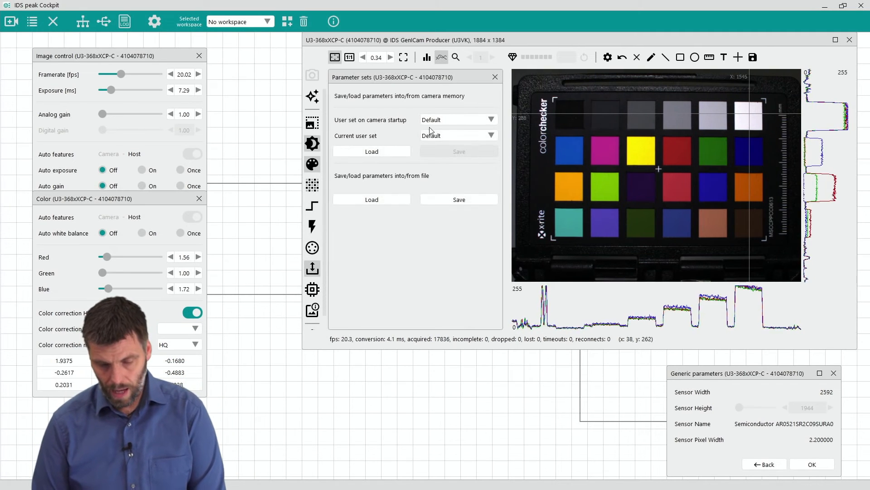
left_click_drag(428, 78, 481, 343)
left_click_drag(565, 349, 565, 334)
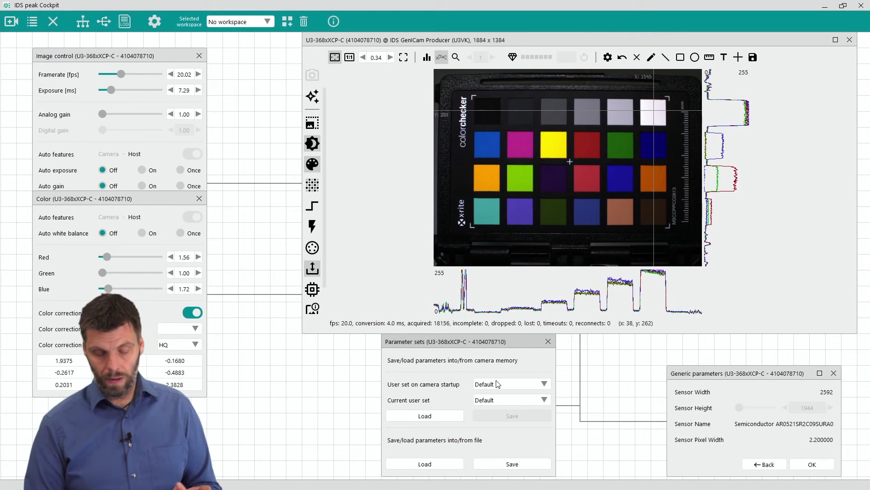
left_click(496, 399)
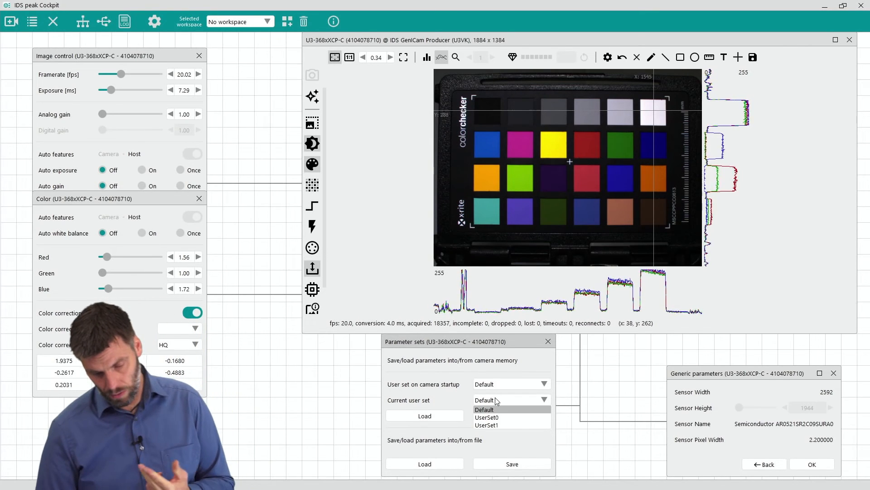
left_click(498, 418)
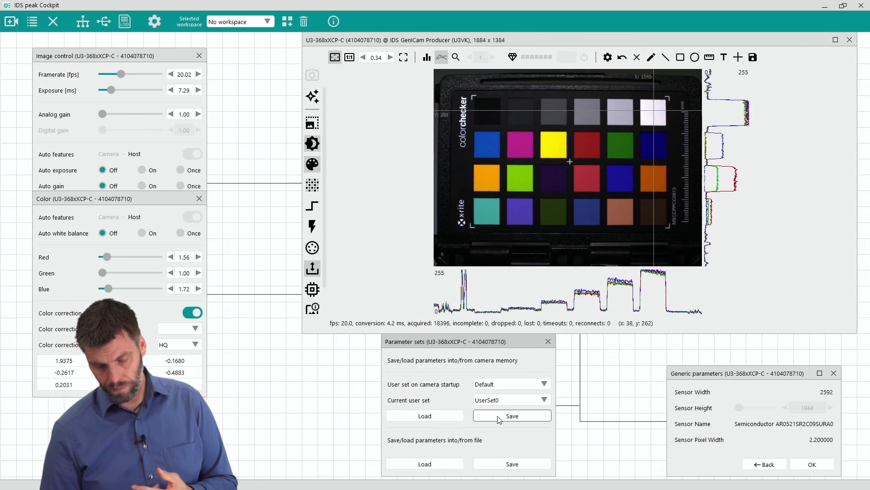
left_click(501, 416)
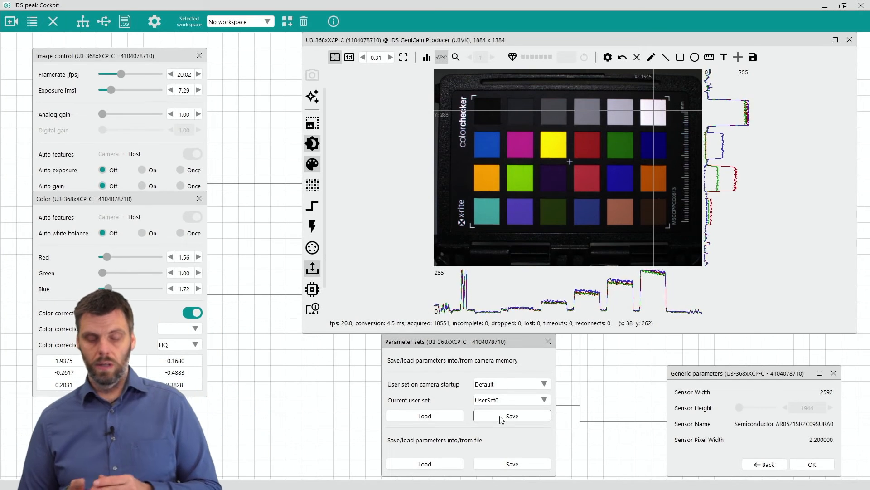
Step: Test the saved user set by loading Default and reloading UserSet0 from camera memory
left_click(494, 400)
left_click(494, 409)
left_click(452, 416)
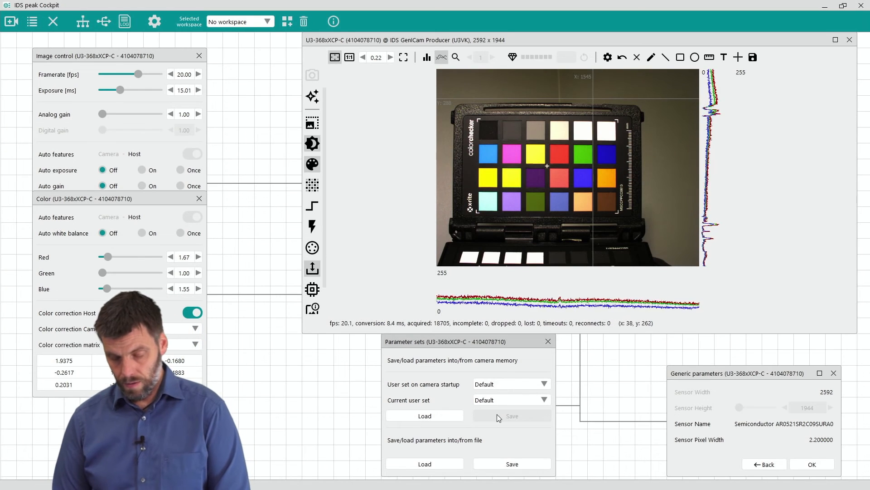
left_click(498, 402)
left_click(495, 415)
left_click(445, 417)
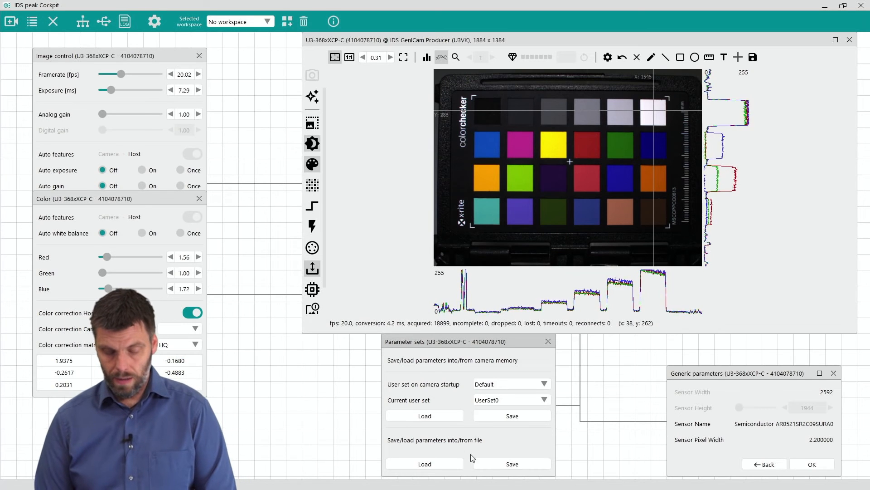
Step: Save the camera parameters to a CSET file named whitebalance_XCP in the Documents folder
left_click(483, 464)
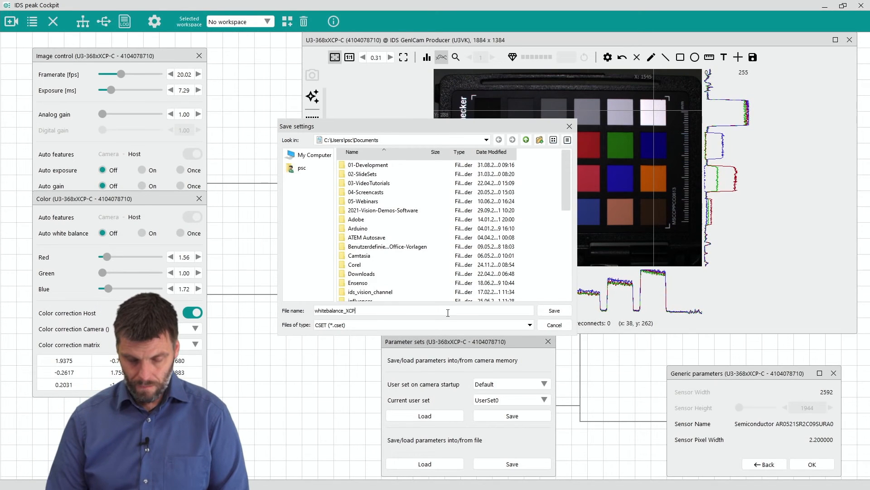
key("Return")
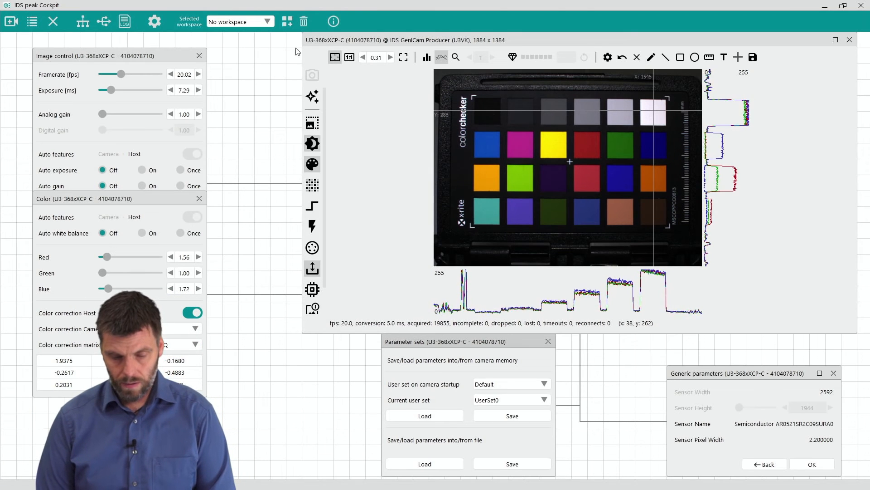
Step: Create a workspace named White_balance_camera from the current dialog arrangement
left_click(289, 16)
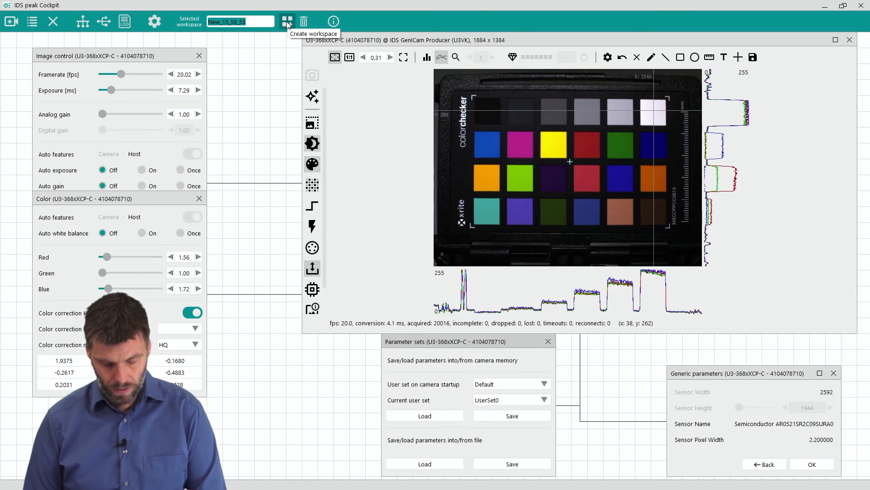
type("White_balance")
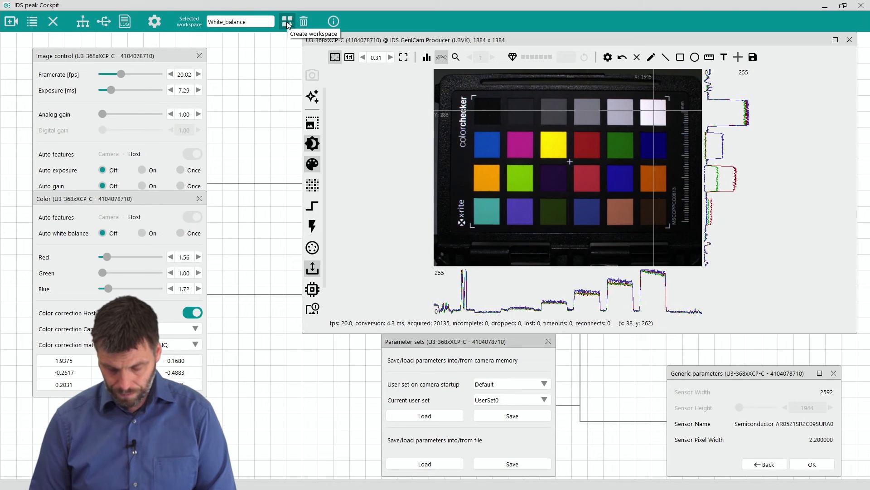
type("_camera")
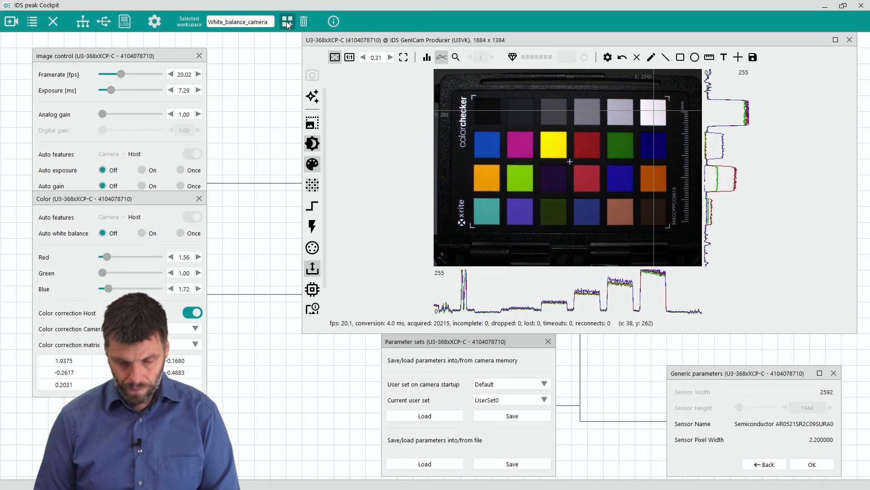
key("Return")
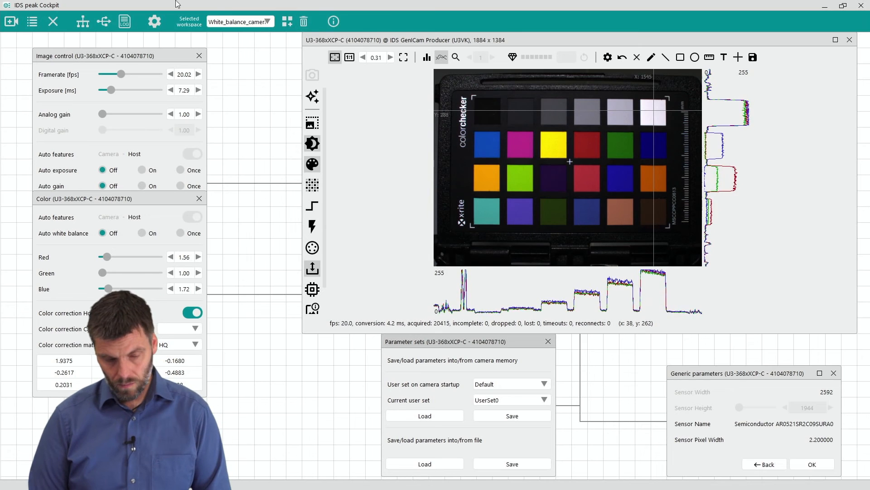
Step: Close the U3-368xXCP-C camera in the camera manager and open the U3-368xXLE-C camera instead
left_click(33, 23)
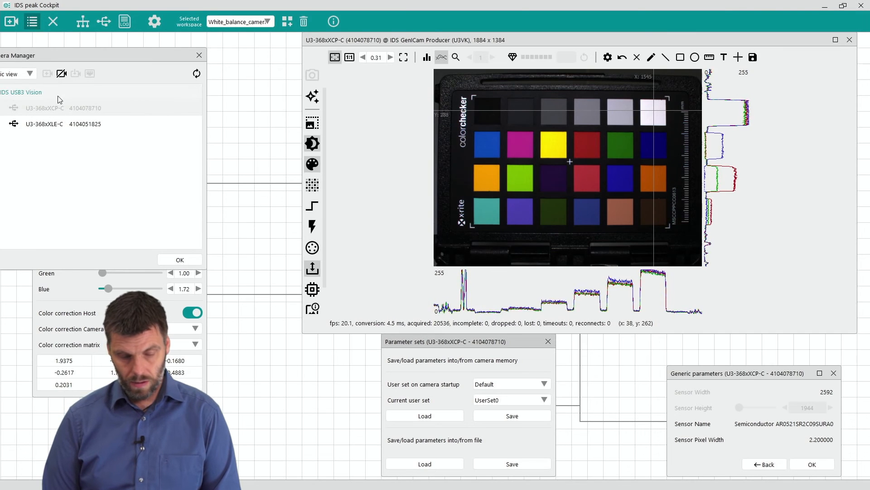
left_click(63, 75)
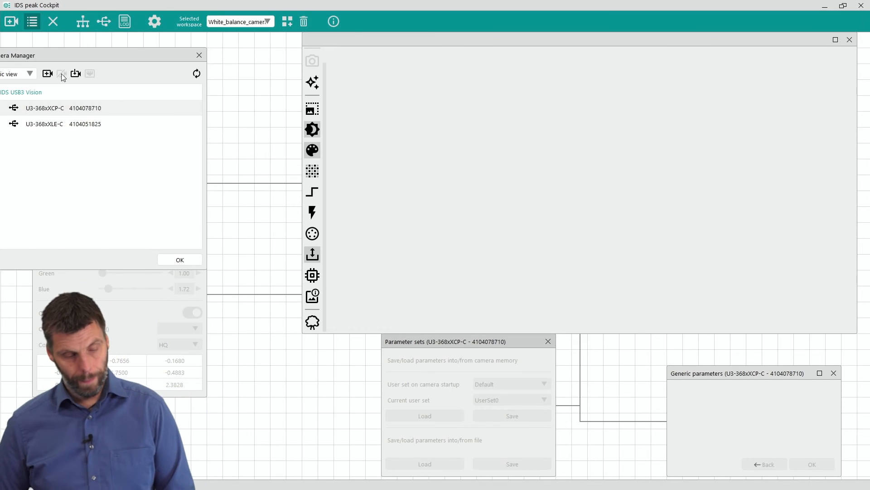
left_click(70, 122)
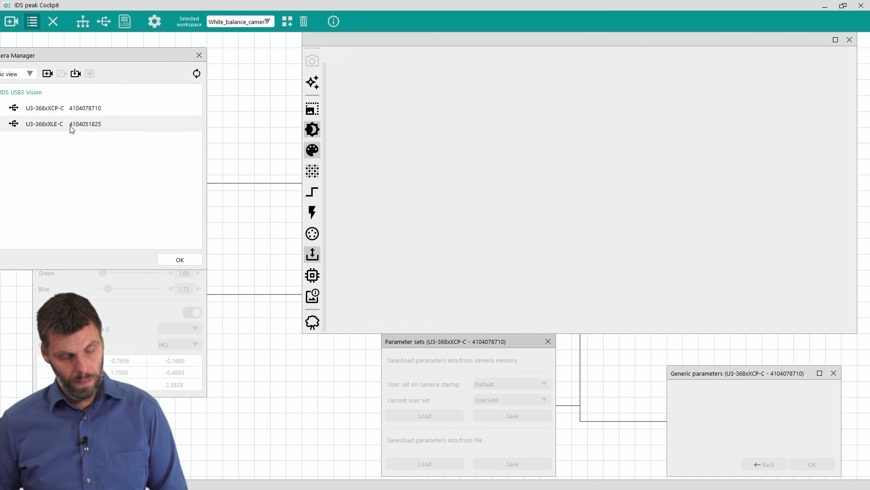
left_click(48, 74)
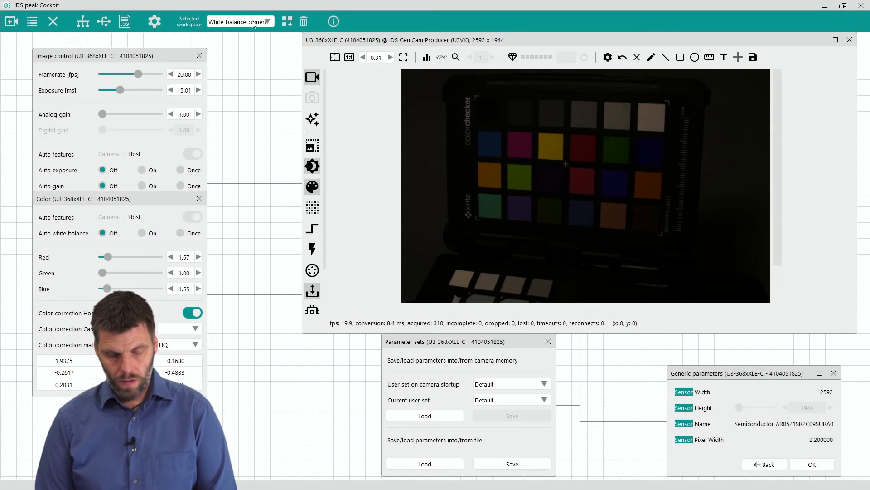
Step: Review the available workspaces and set White_balance_camera as the default workspace in the application settings
left_click(268, 22)
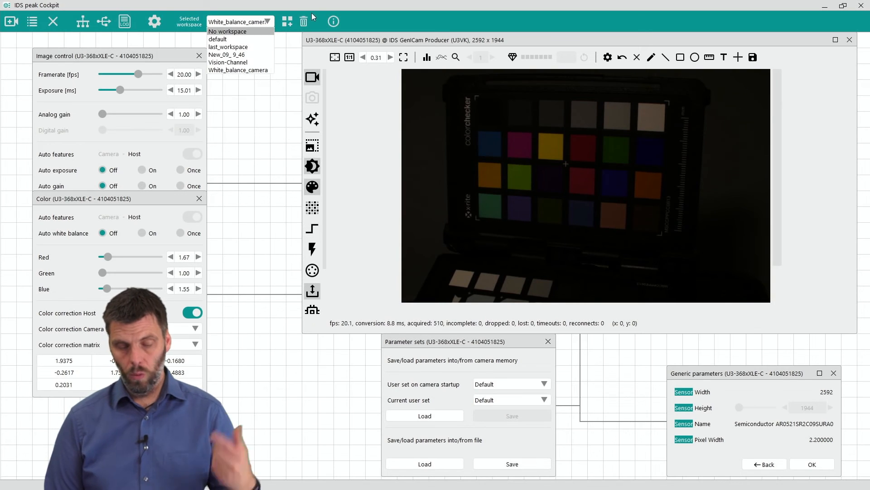
left_click(344, 15)
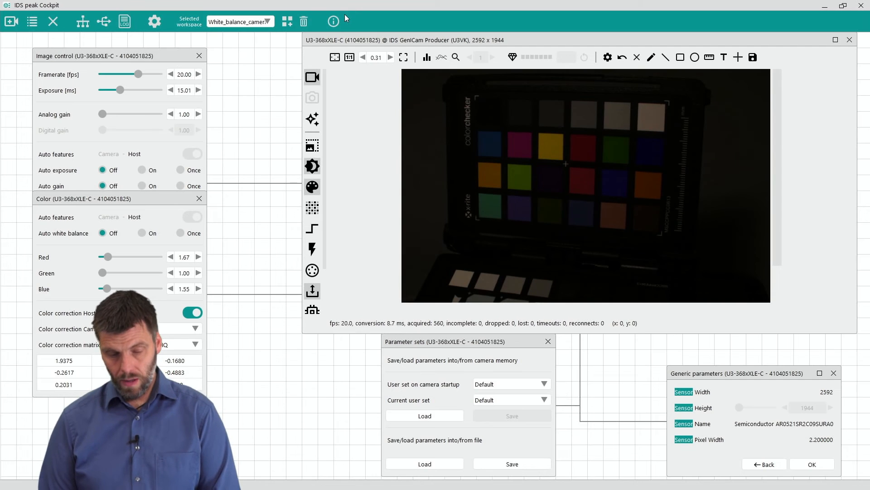
left_click(154, 22)
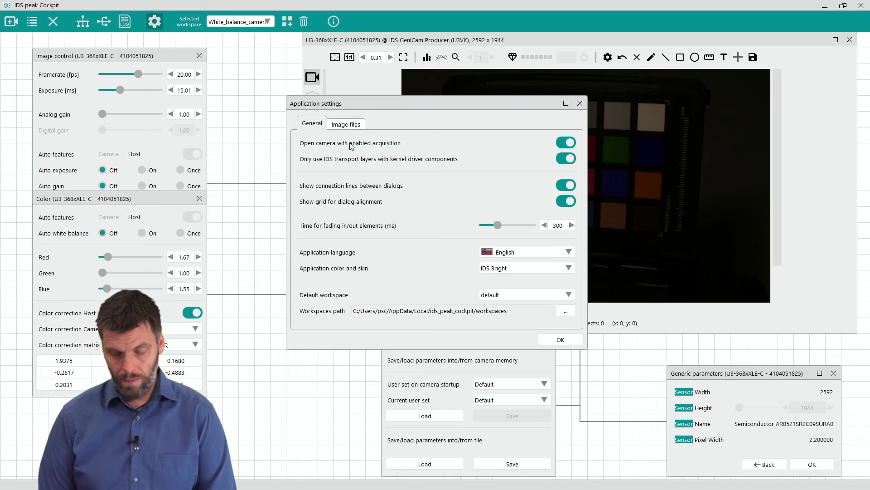
left_click(551, 295)
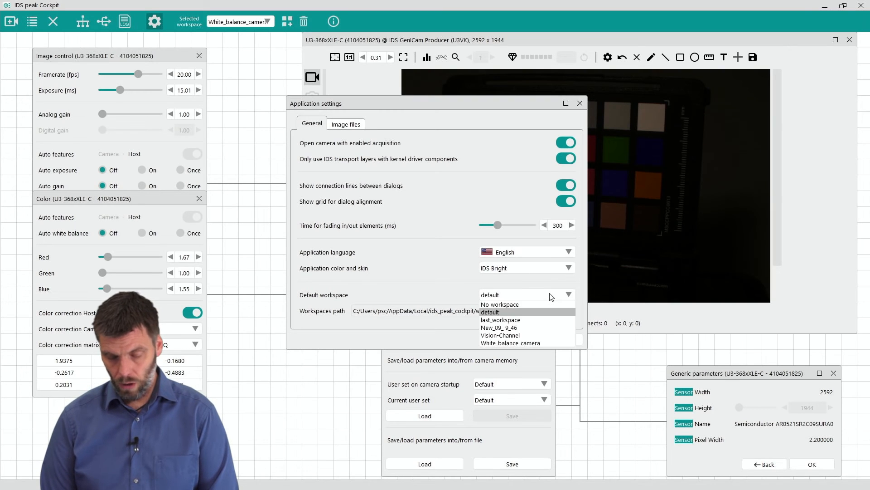
left_click(534, 343)
left_click(557, 339)
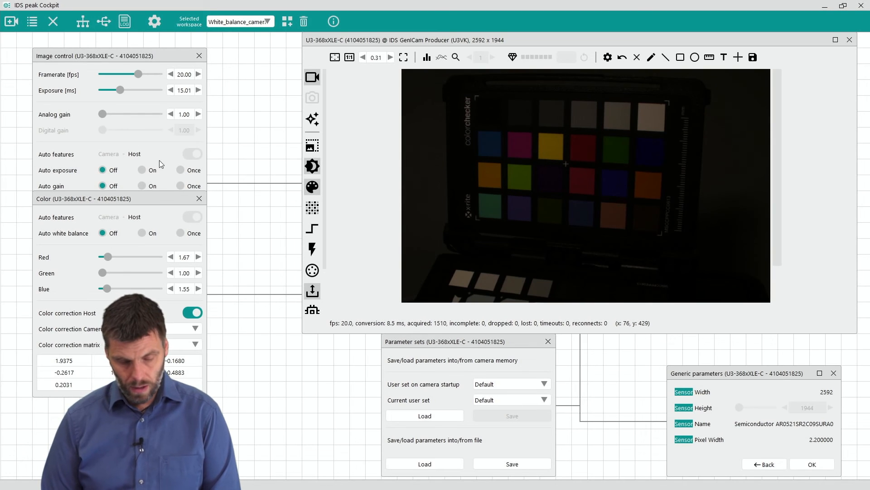
Step: Run auto exposure and auto white balance once, and check the white patch with line profiles at about X 1768, Y 305
left_click(181, 169)
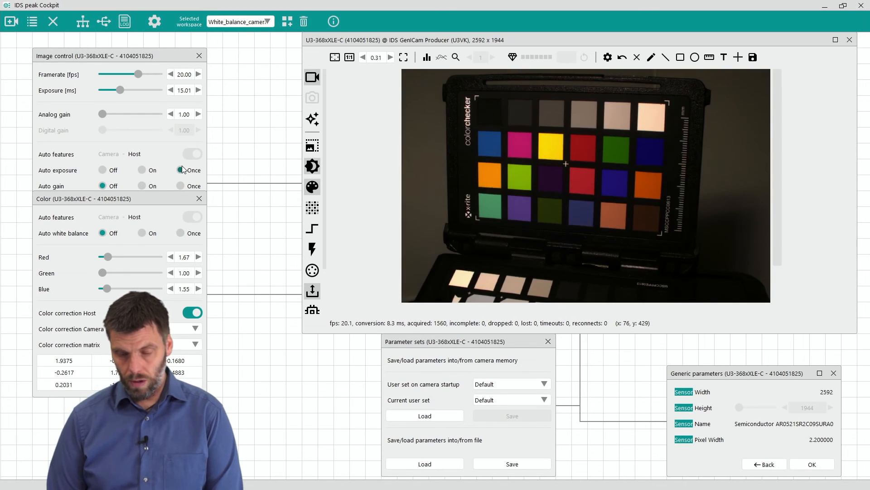
left_click(182, 233)
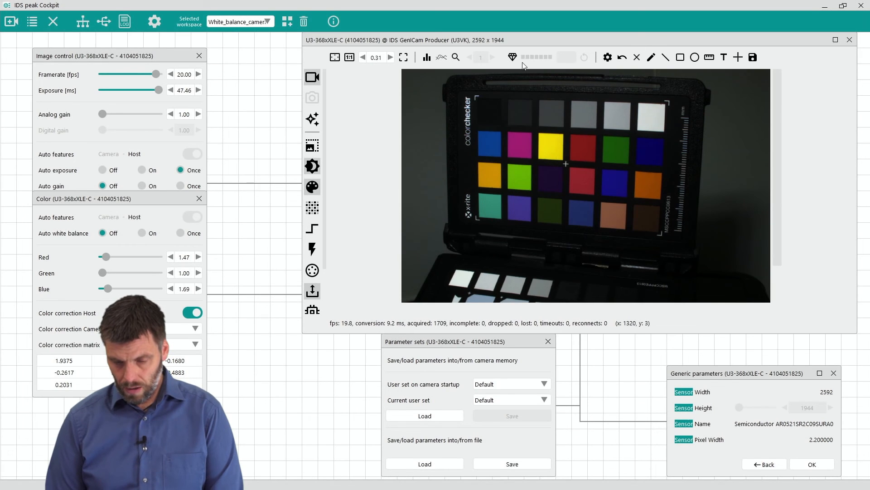
left_click(441, 58)
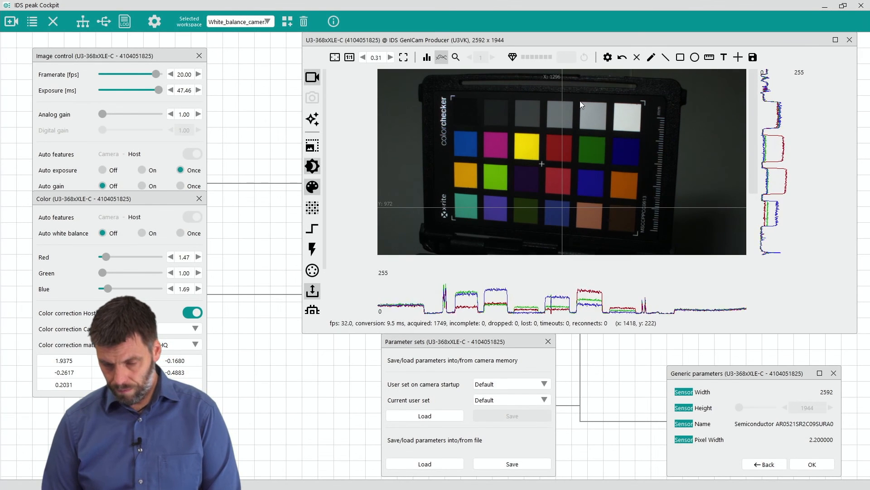
left_click(630, 113)
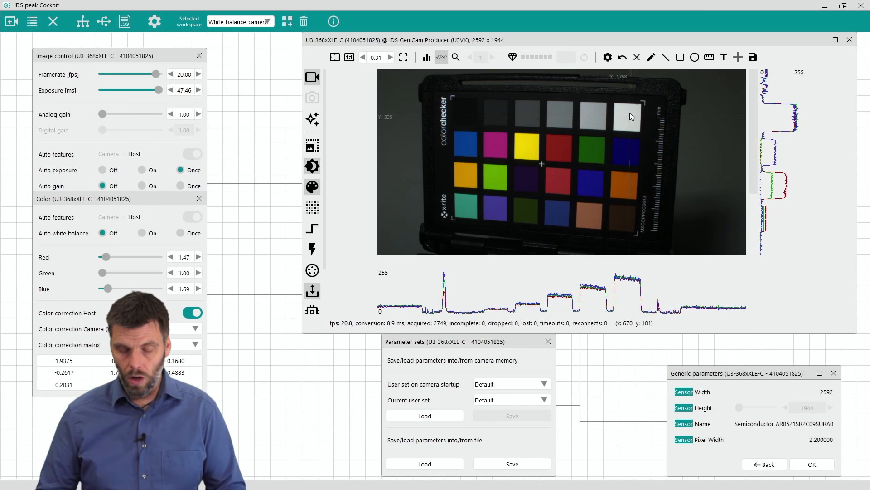
Step: Save the U3-368xXLE-C camera's current parameters to UserSet0 in its camera memory
left_click(498, 400)
left_click(499, 417)
left_click(493, 420)
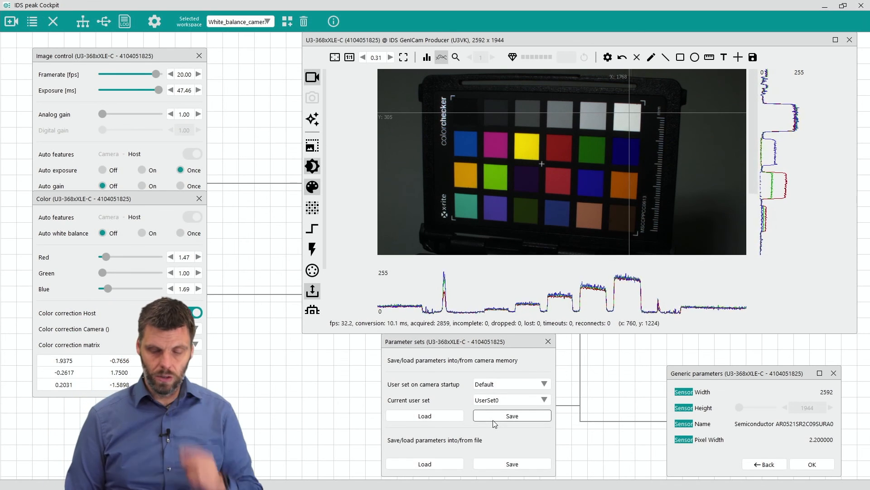